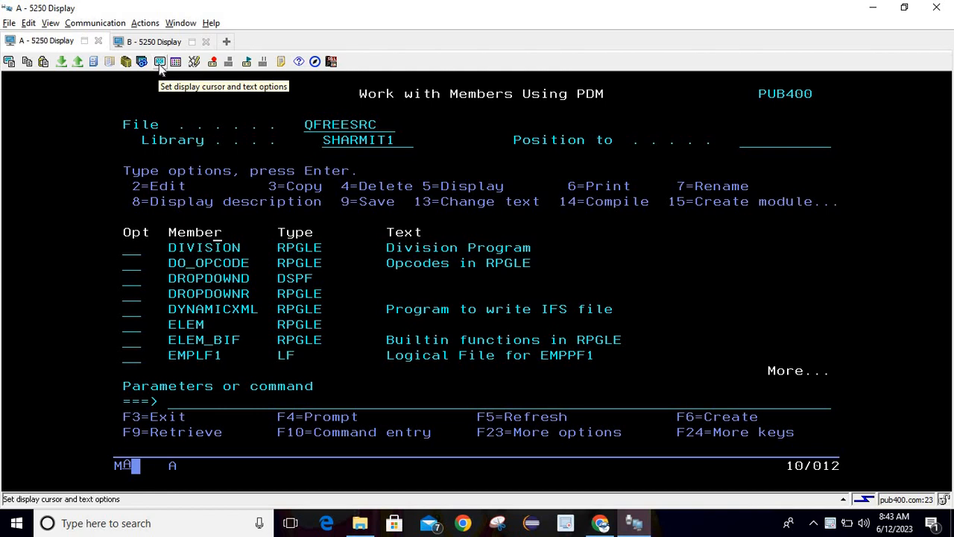
Review the cursor settings in the display options, accept them and place the cursor on the command line.
left_click(159, 62)
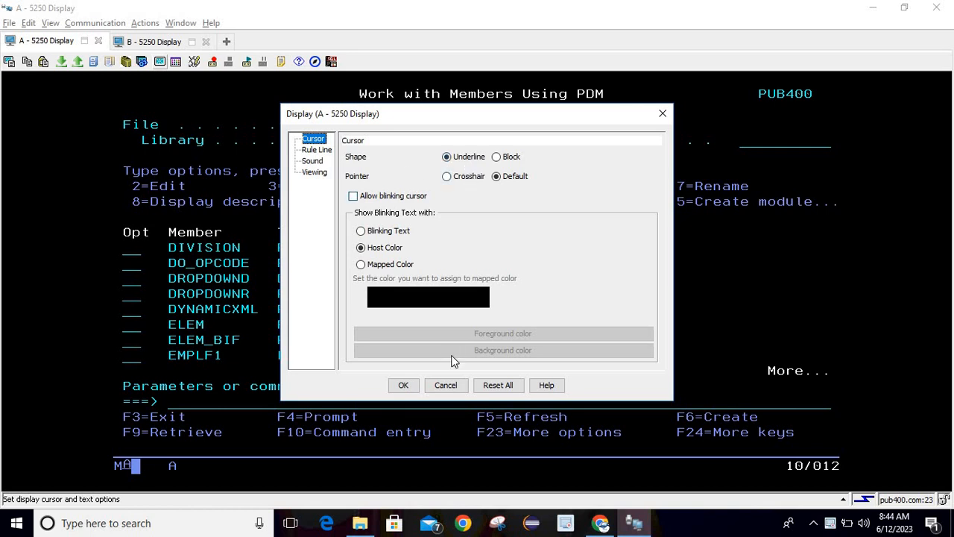
left_click(406, 386)
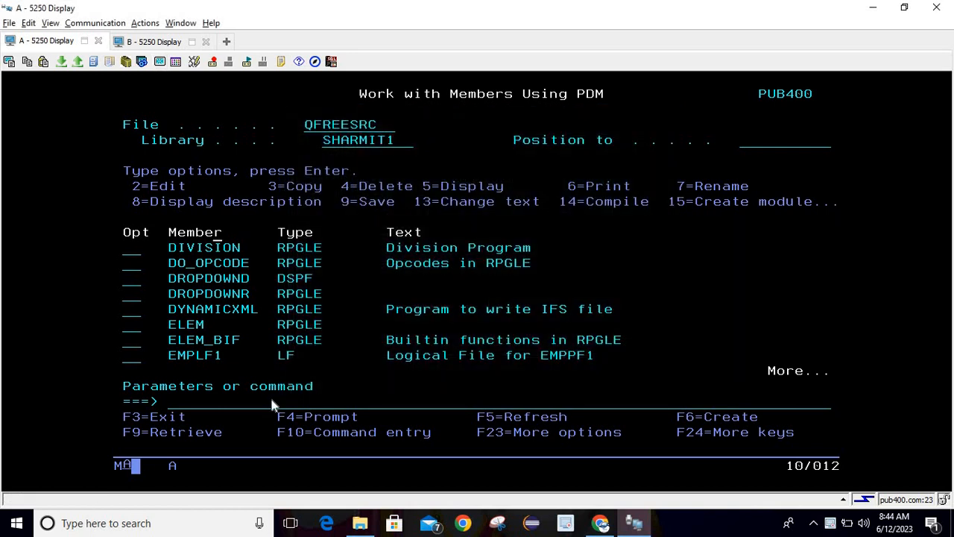
left_click(270, 397)
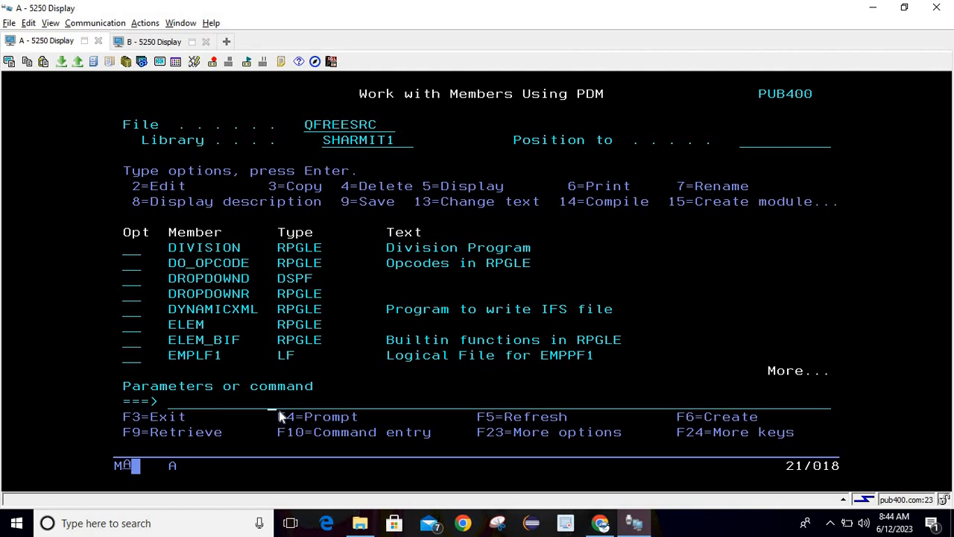
Set the cursor shape to Block and place the cursor at different spots on the command line.
left_click(158, 61)
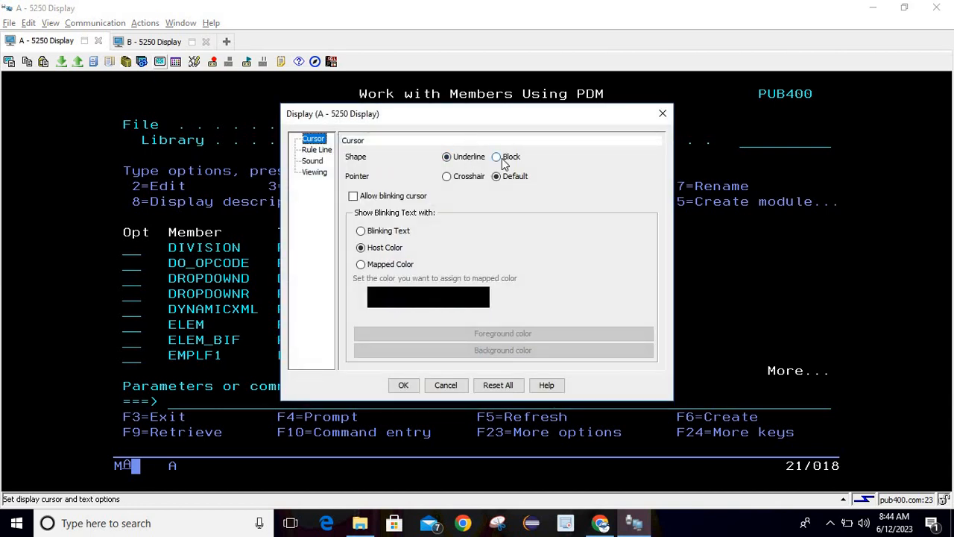
left_click(501, 158)
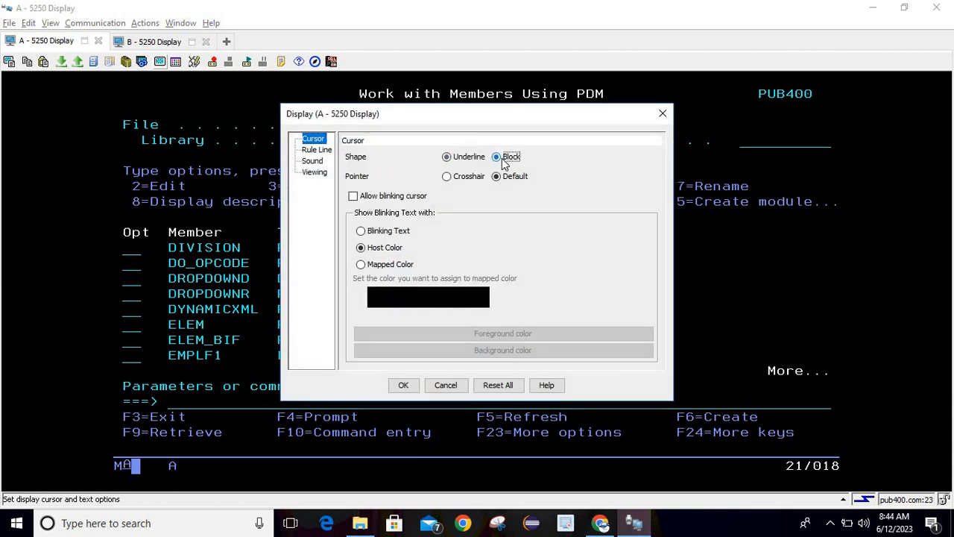
left_click(403, 386)
left_click(315, 403)
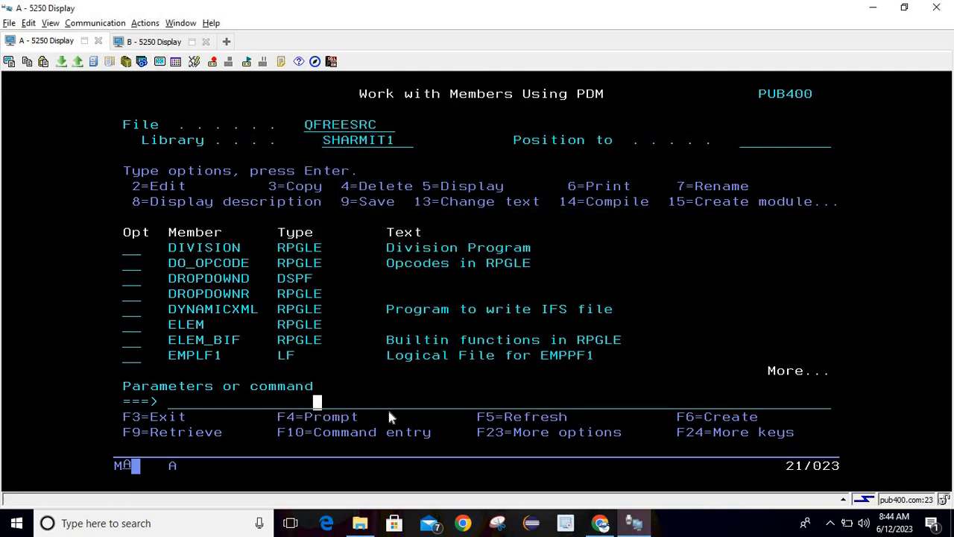
left_click(355, 403)
Set the cursor shape to Underline and the pointer to Crosshair in the display options.
left_click(160, 61)
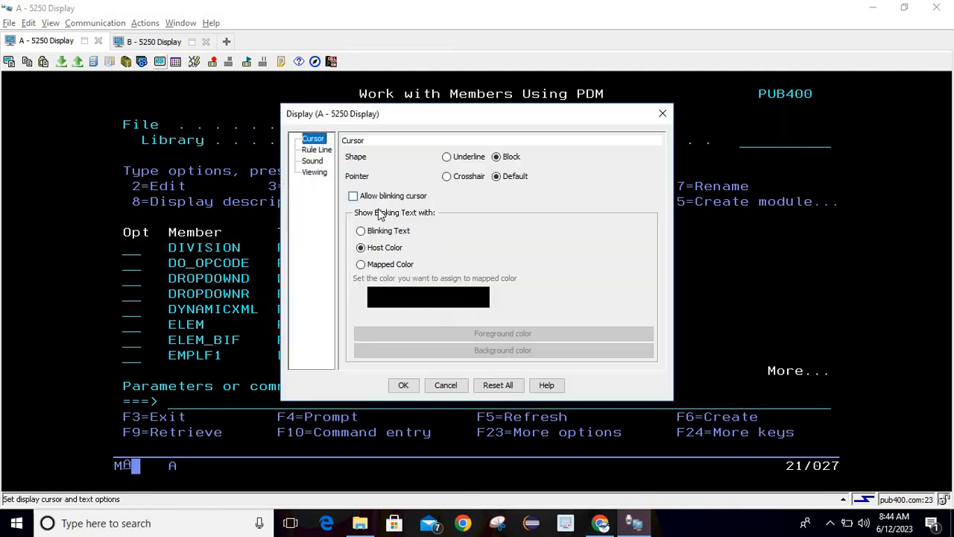
left_click(457, 178)
left_click(403, 384)
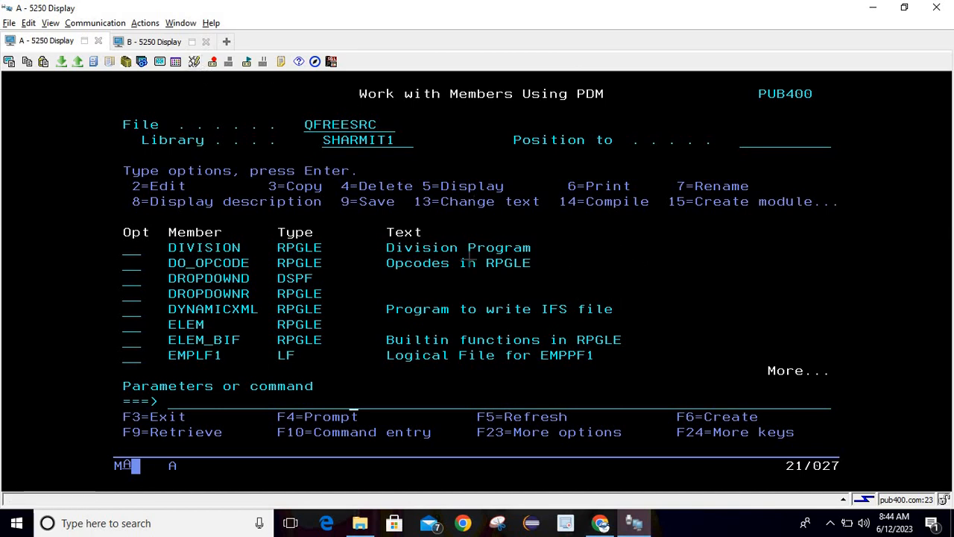
Allow the blinking cursor and place the cursor in the option field beside the DO_OPCODE member.
left_click(160, 61)
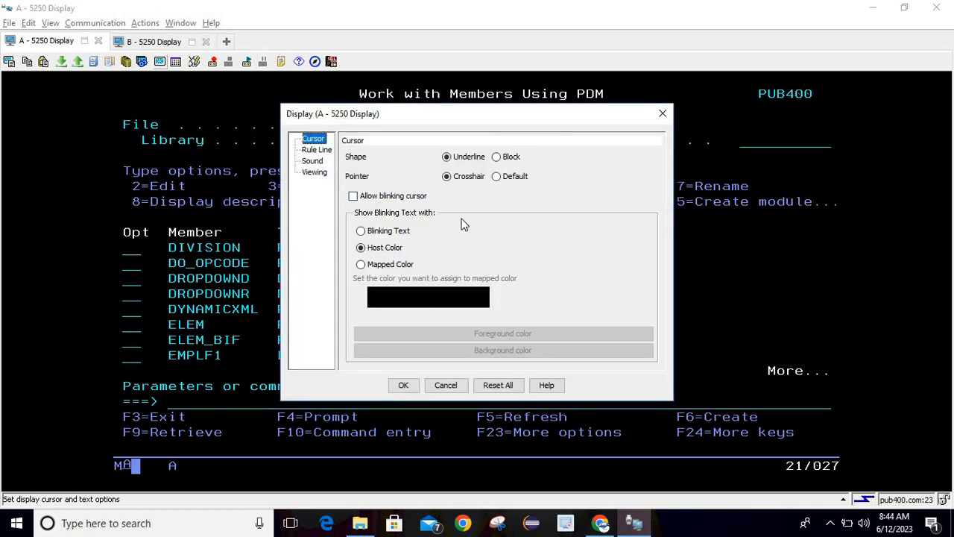
left_click(377, 197)
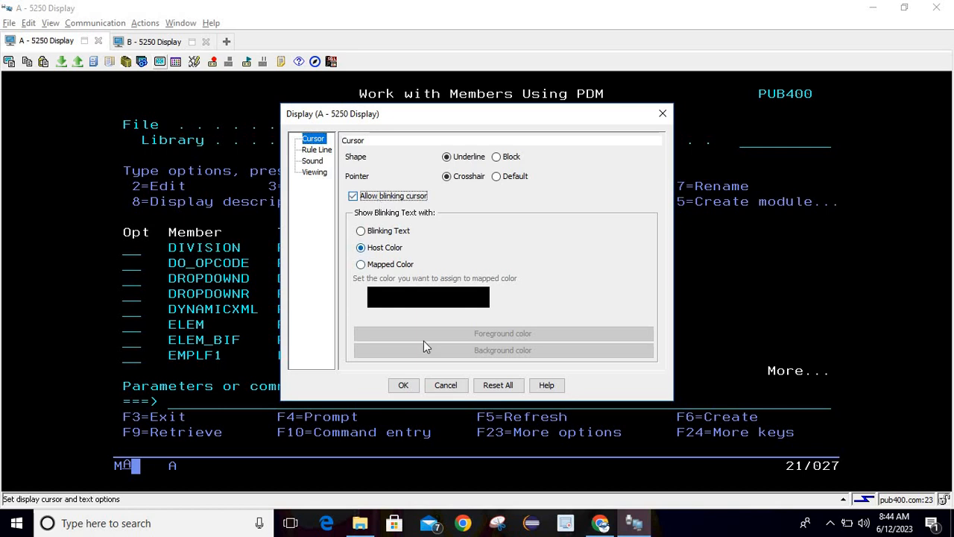
left_click(407, 384)
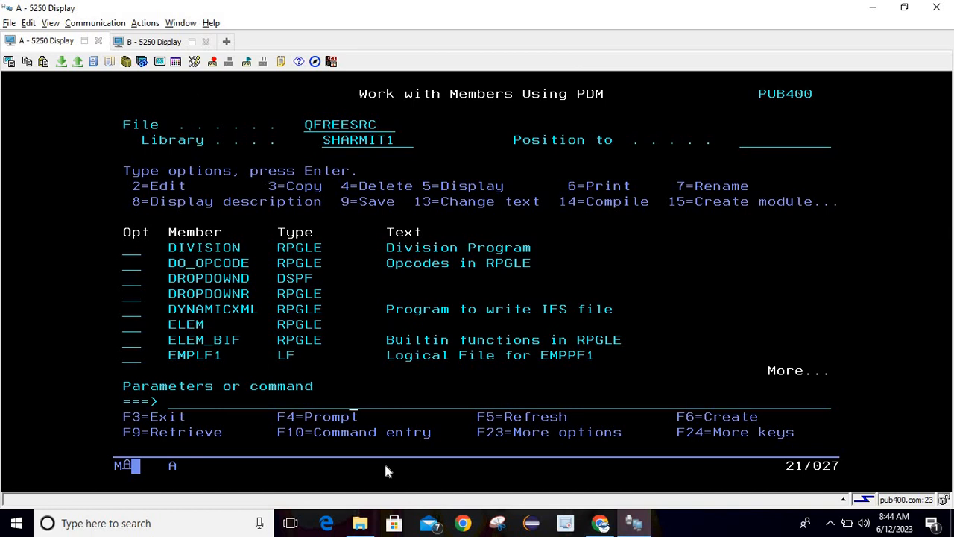
left_click(131, 261)
Try the Blinking Text and Mapped Color options for showing blinking text, ending on Host Color.
left_click(162, 64)
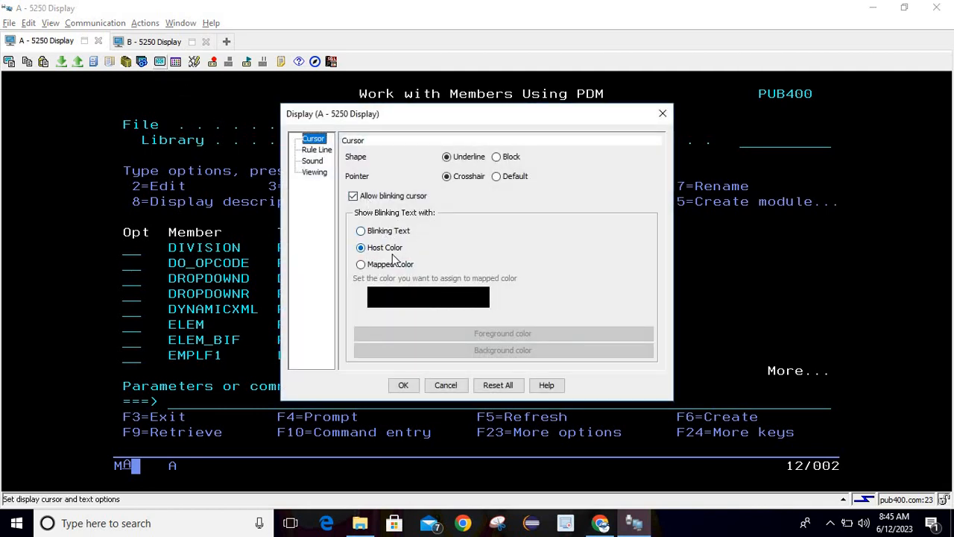
left_click(359, 231)
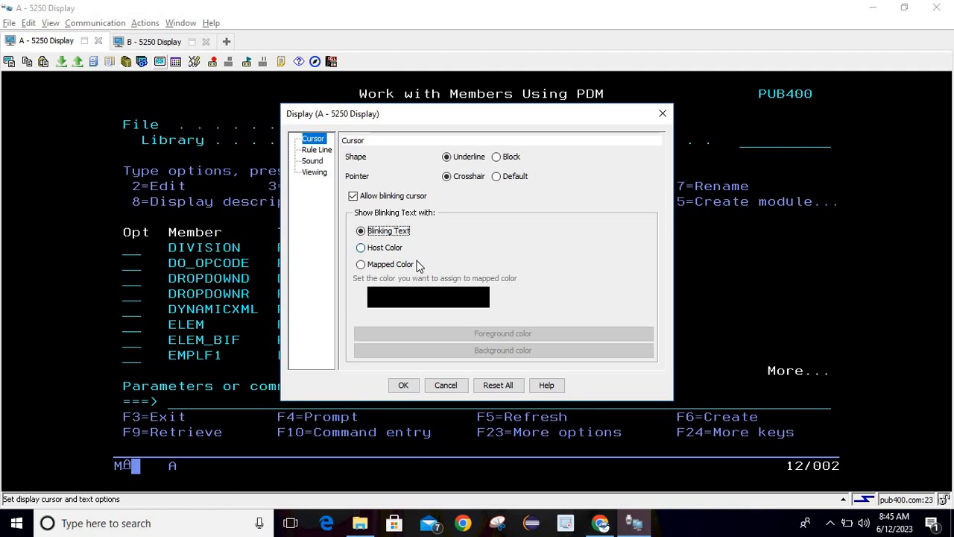
left_click(395, 265)
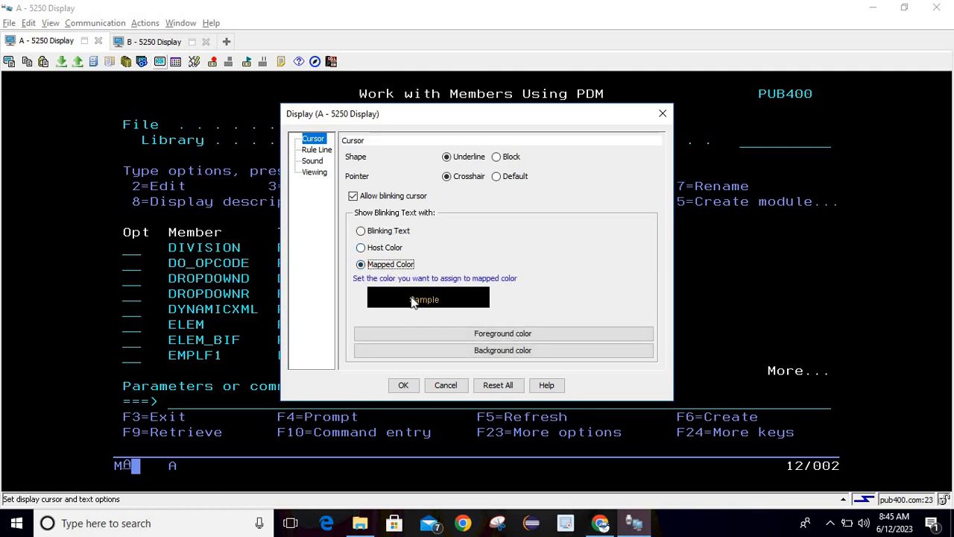
left_click(393, 250)
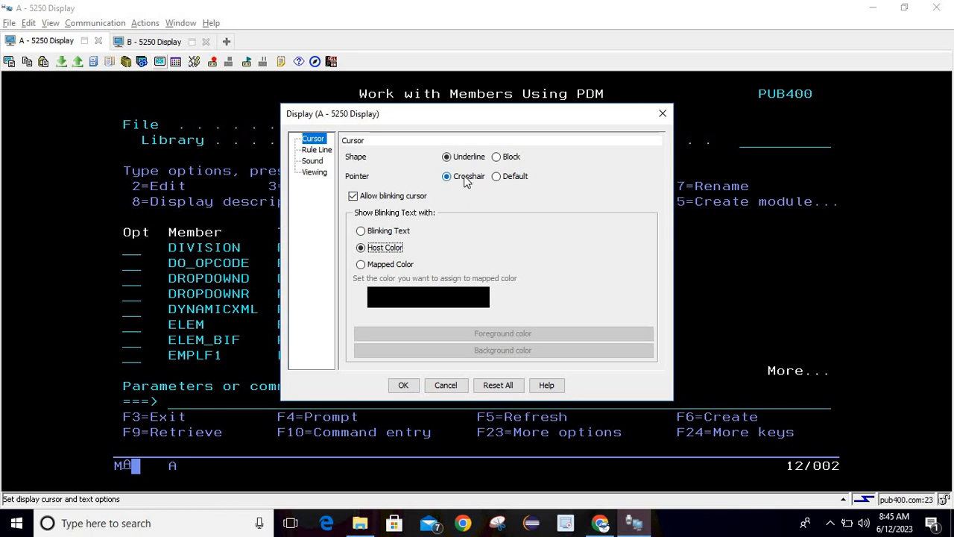
Reset all display options, turn the rule line on and place the cursor elsewhere on the member list screen.
left_click(506, 389)
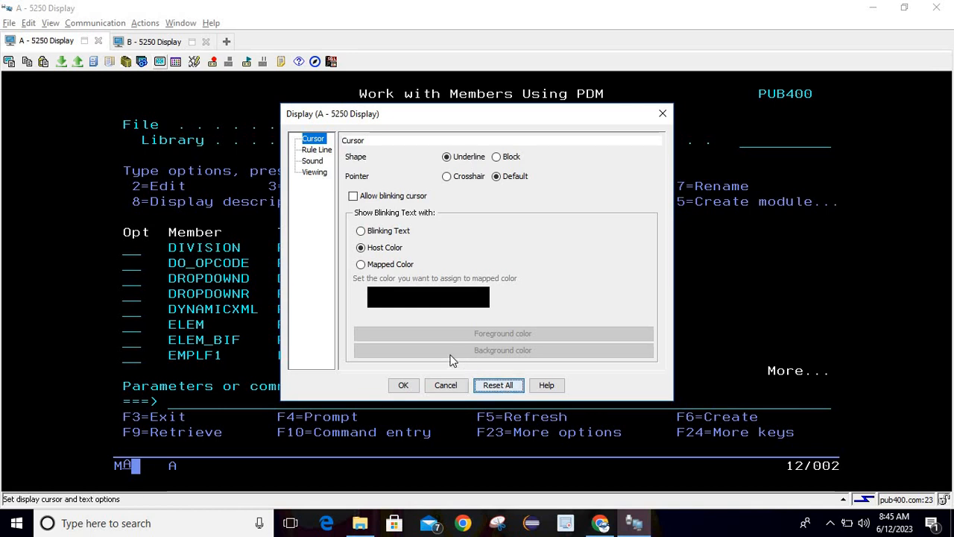
left_click(319, 151)
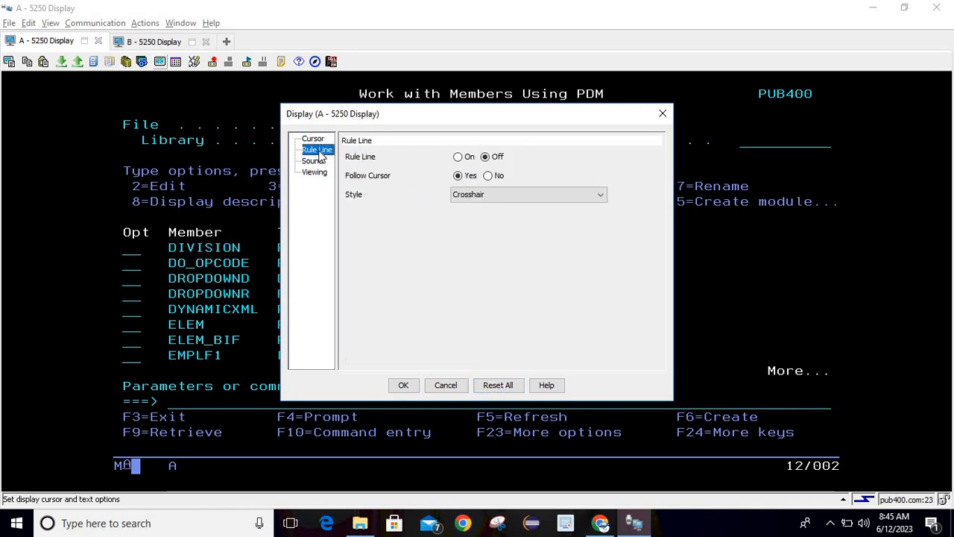
left_click(458, 157)
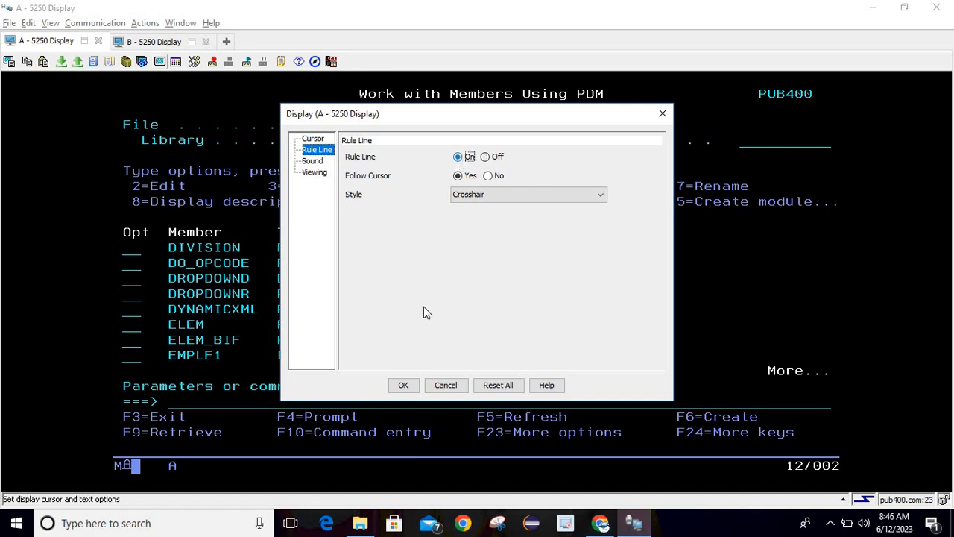
left_click(403, 385)
left_click(510, 171)
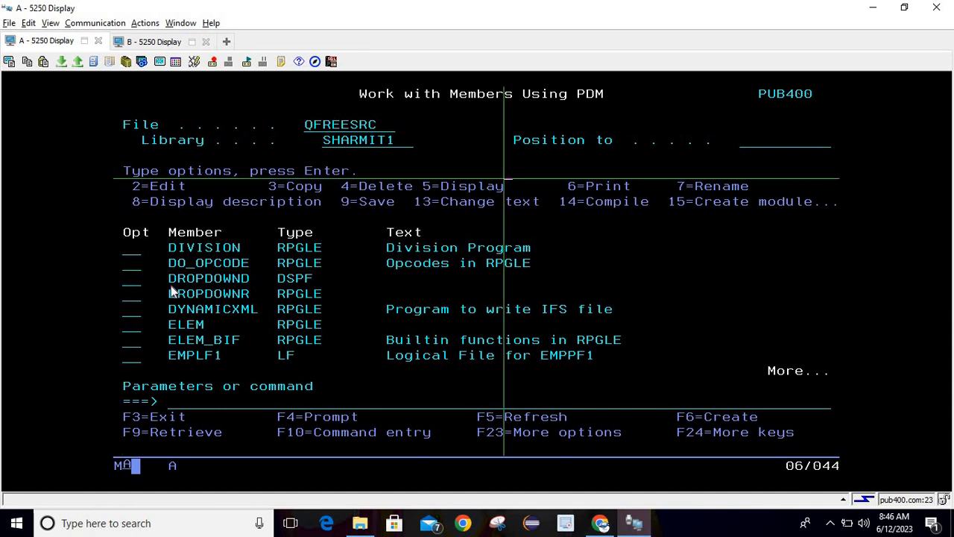
Display the source of the DYNAMICXML member with option 5.
left_click(132, 313)
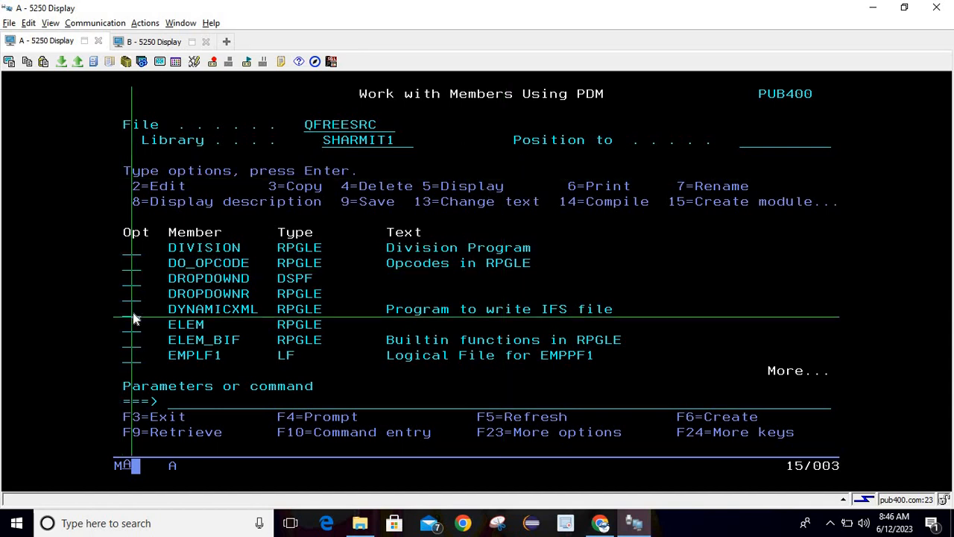
type("5")
key("Return")
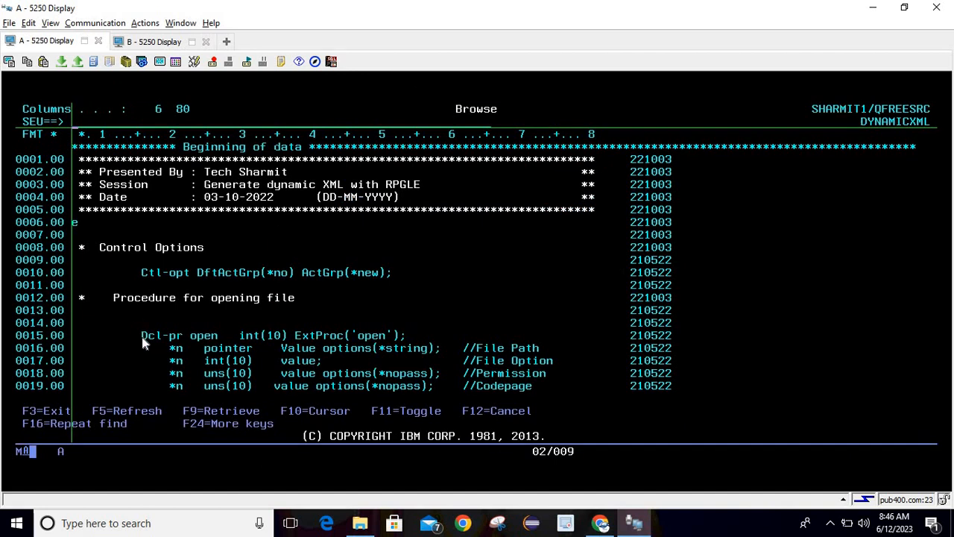
Move the cursor through the DYNAMICXML source lines to examine how the rule line tracks it, and return to the member list.
left_click(142, 337)
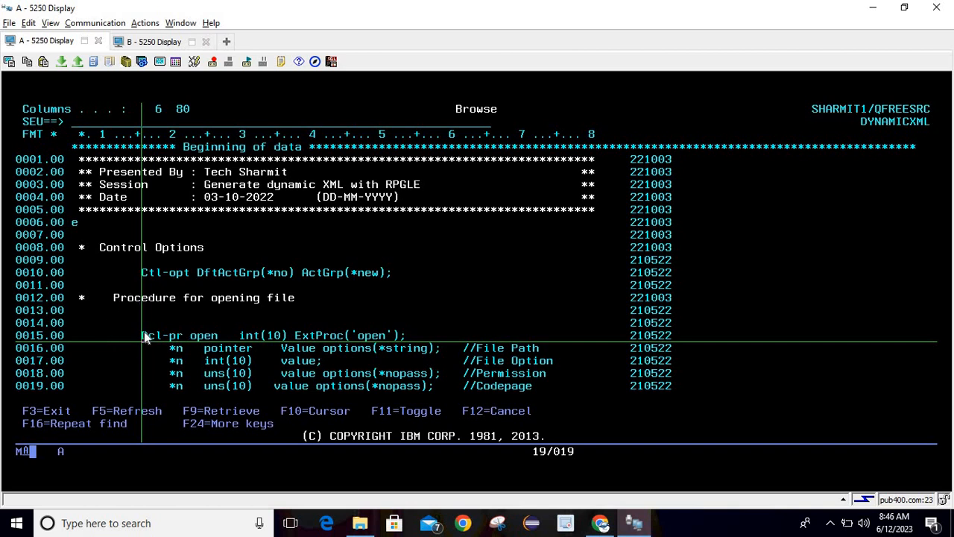
key("Up")
key("Up")
key("Up")
key("Down")
key("Down")
key("Down")
key("Down")
key("Down")
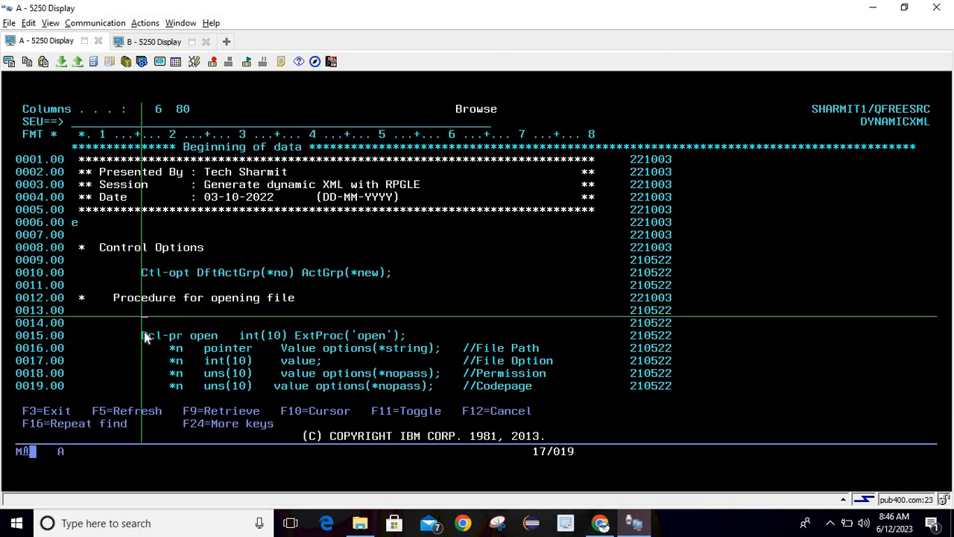
key("Right")
key("Right")
key("Right")
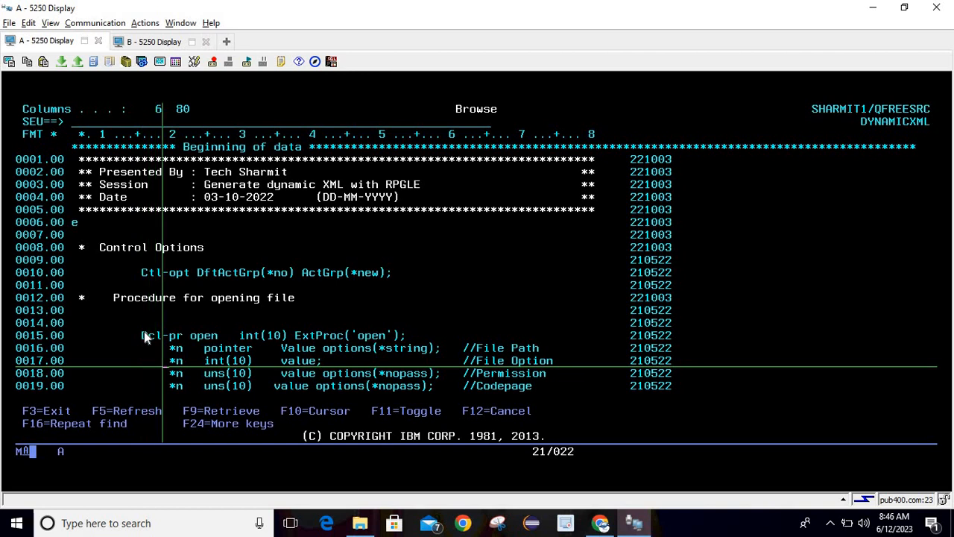
key("Up")
key("Left")
key("Up")
key("Left")
key("Left")
key("Page_Down")
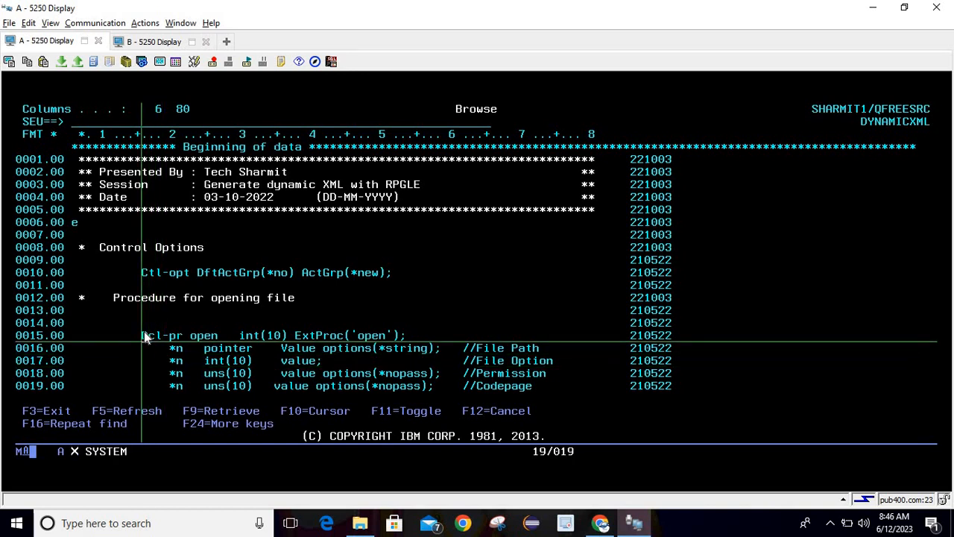
key("Down")
key("Down")
key("Down")
key("Down")
key("Up")
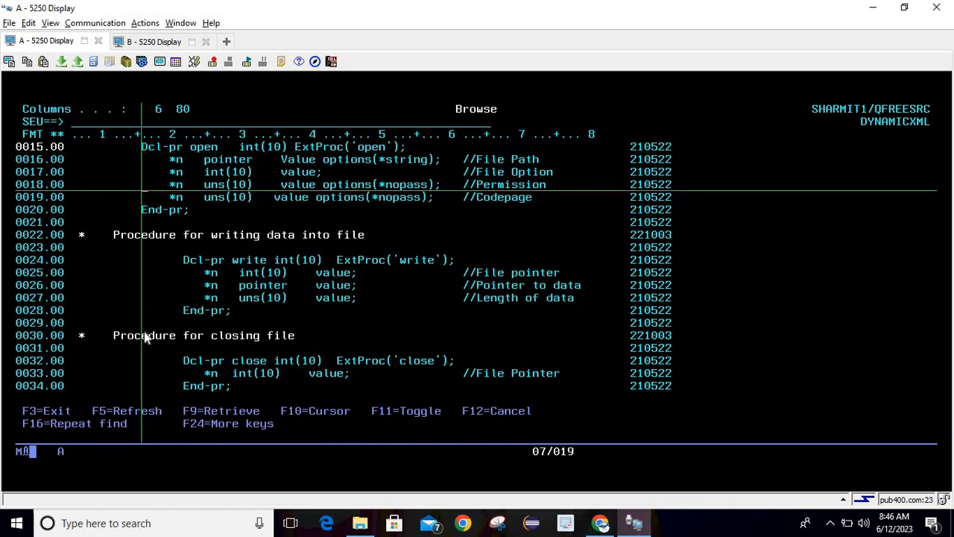
key("Down")
key("Down")
key("Up")
key("Up")
key("Up")
key("Up")
key("Down")
key("Down")
key("Down")
key("Down")
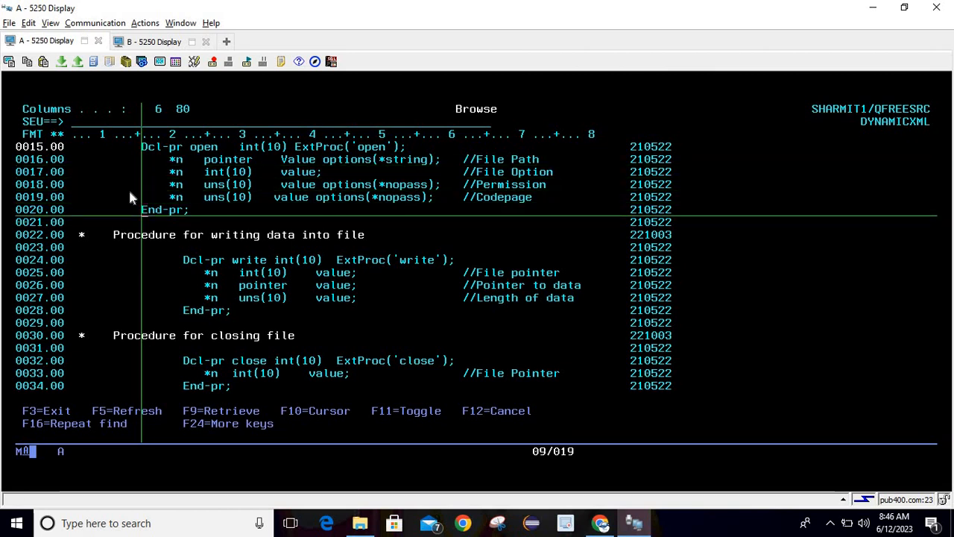
key("Page_Down")
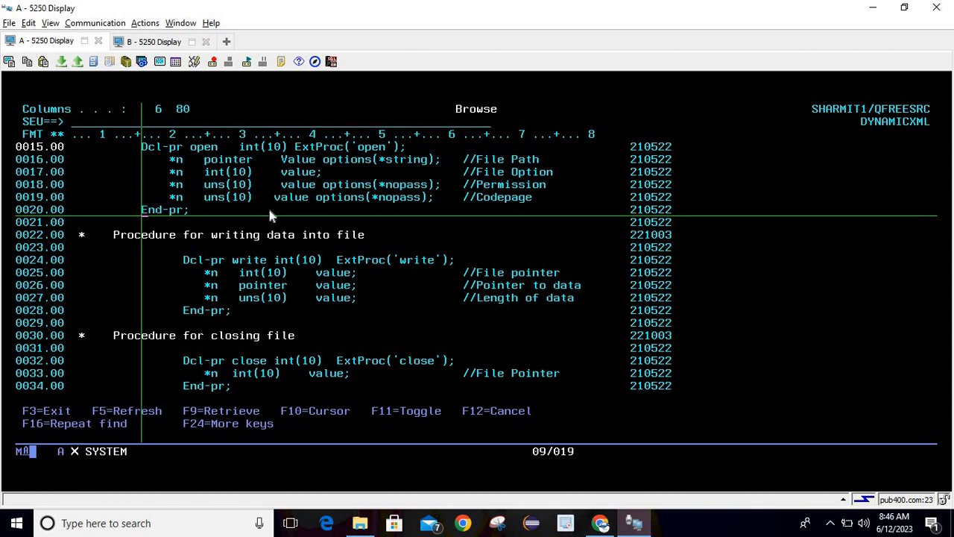
Set the rule line's Follow Cursor option to No and check it by placing the cursor at several spots on the member list screen.
left_click(159, 61)
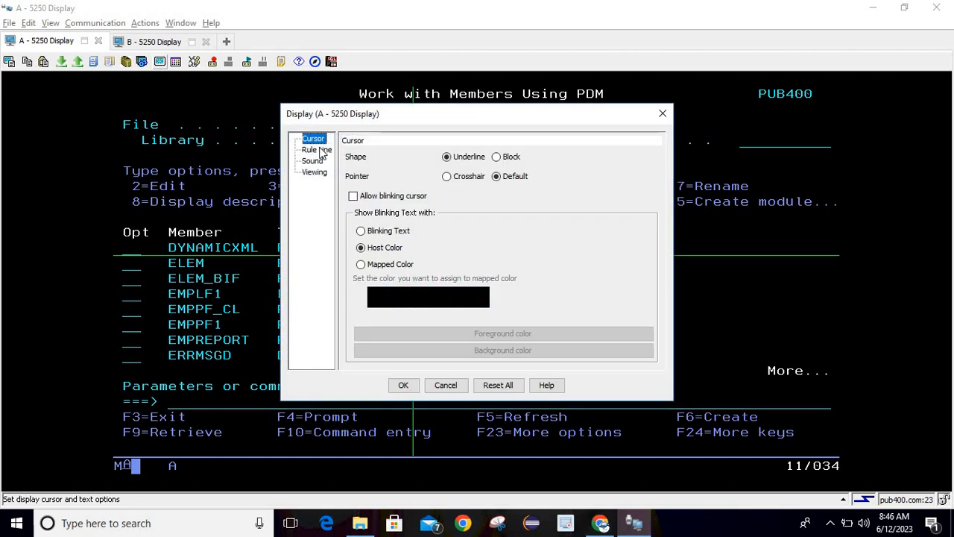
left_click(320, 150)
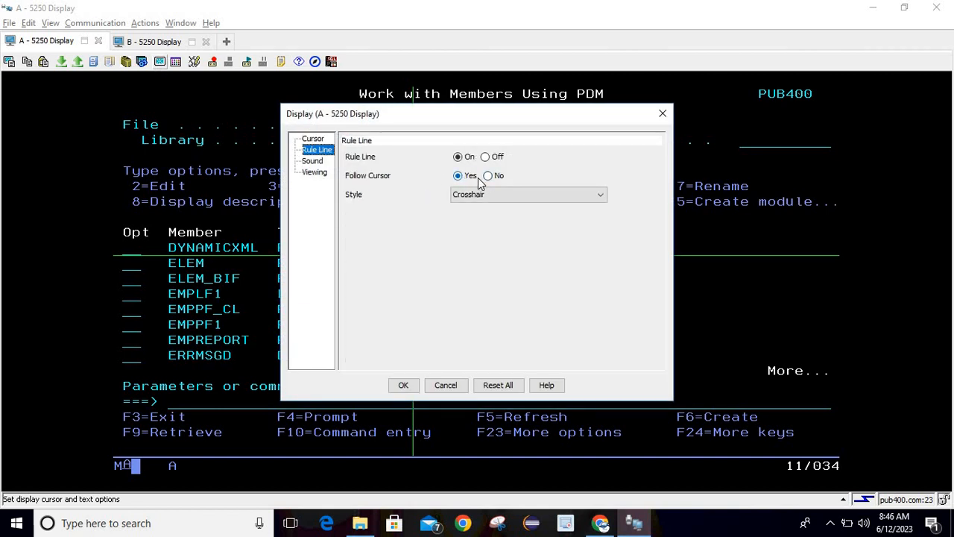
left_click(489, 177)
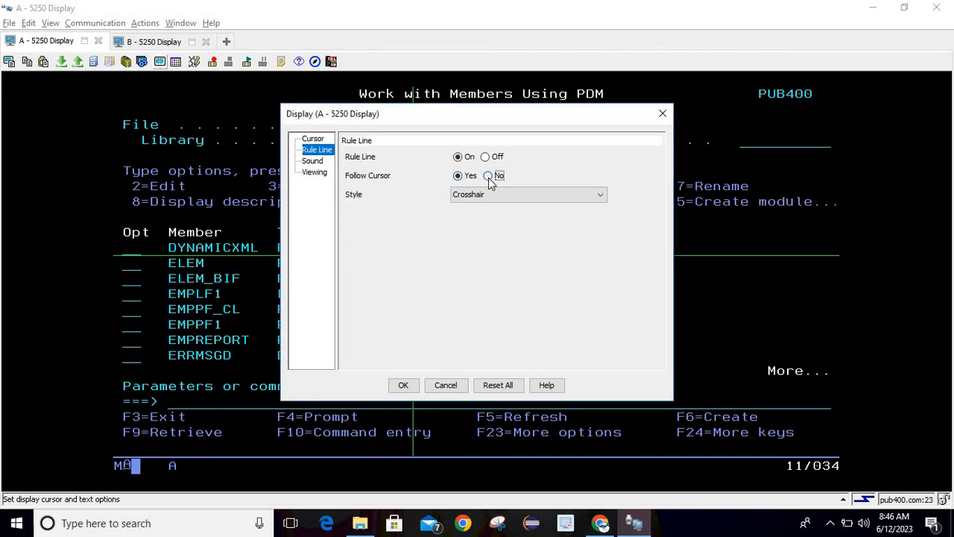
left_click(402, 384)
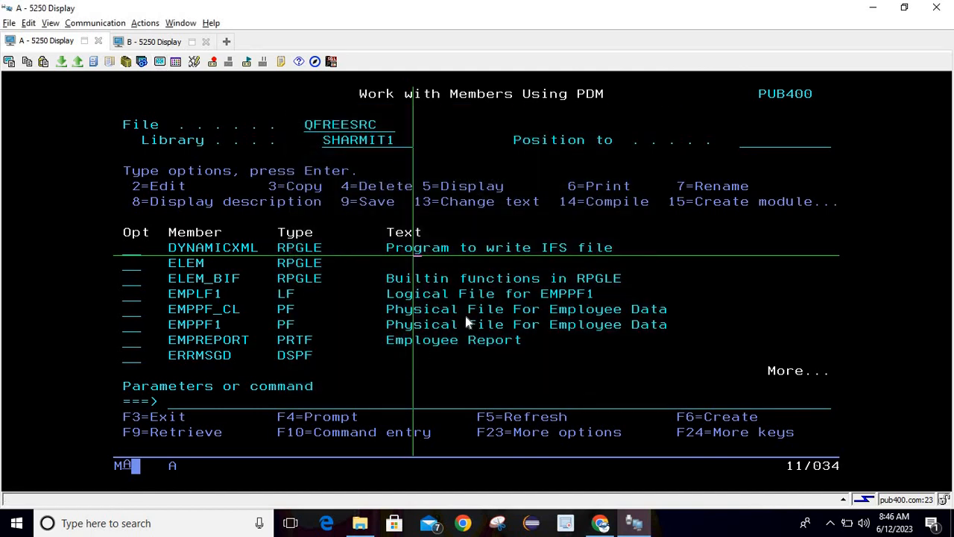
left_click(464, 311)
left_click(605, 173)
left_click(279, 202)
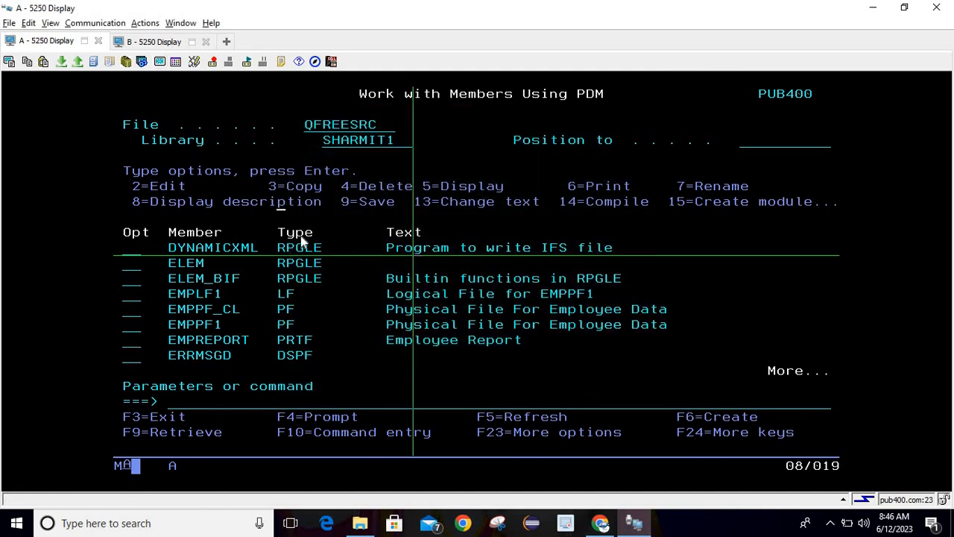
left_click(465, 316)
left_click(419, 257)
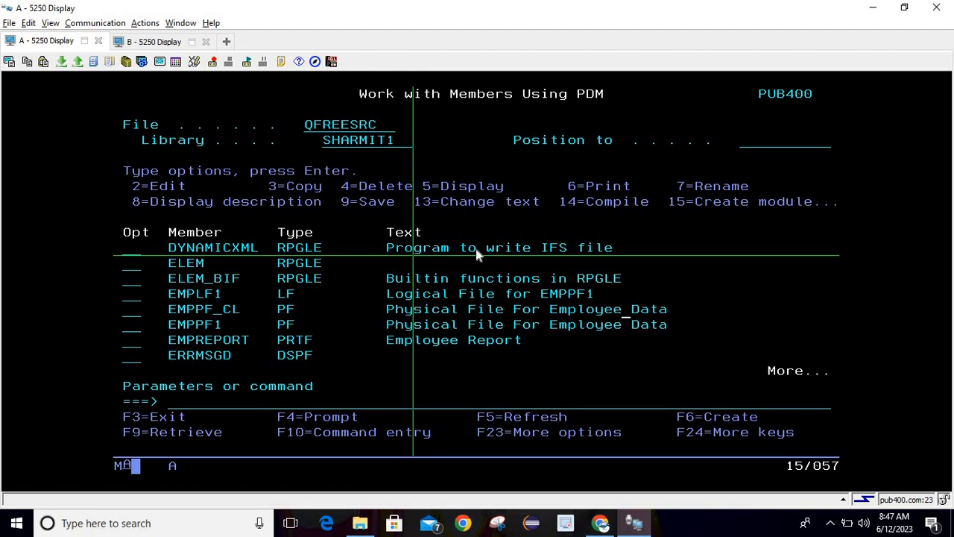
Set the rule line to follow the cursor with the Vertical style, and check it by placing the cursor on the member list.
left_click(160, 61)
left_click(323, 151)
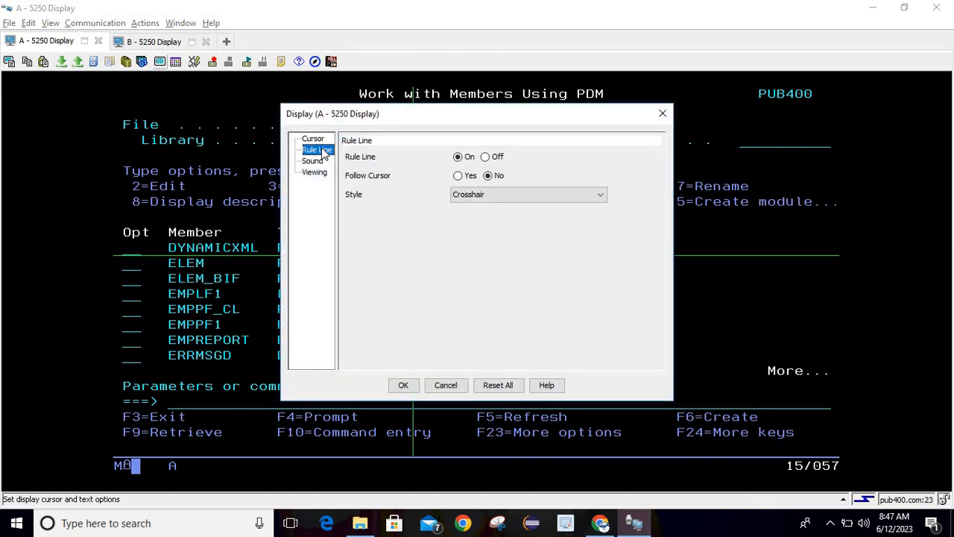
left_click(470, 179)
left_click(483, 197)
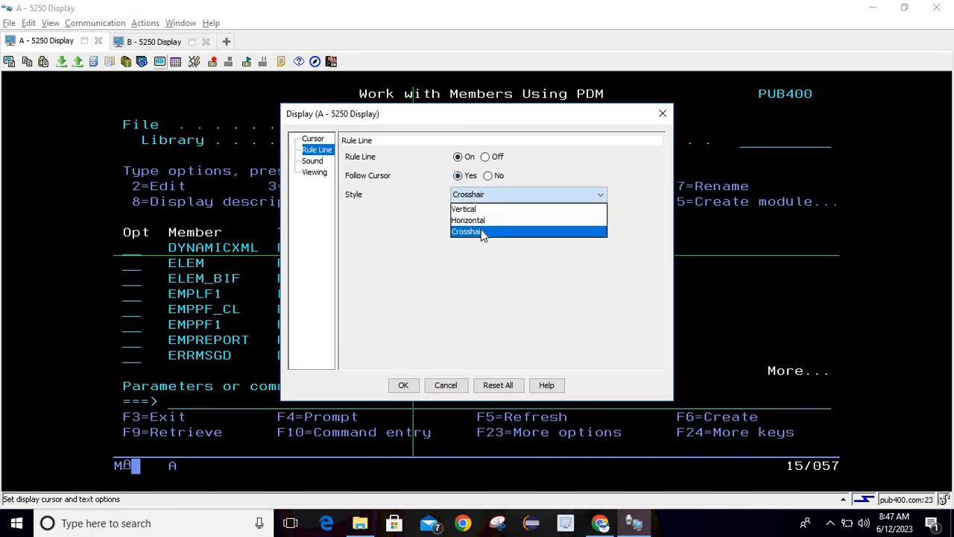
left_click(468, 208)
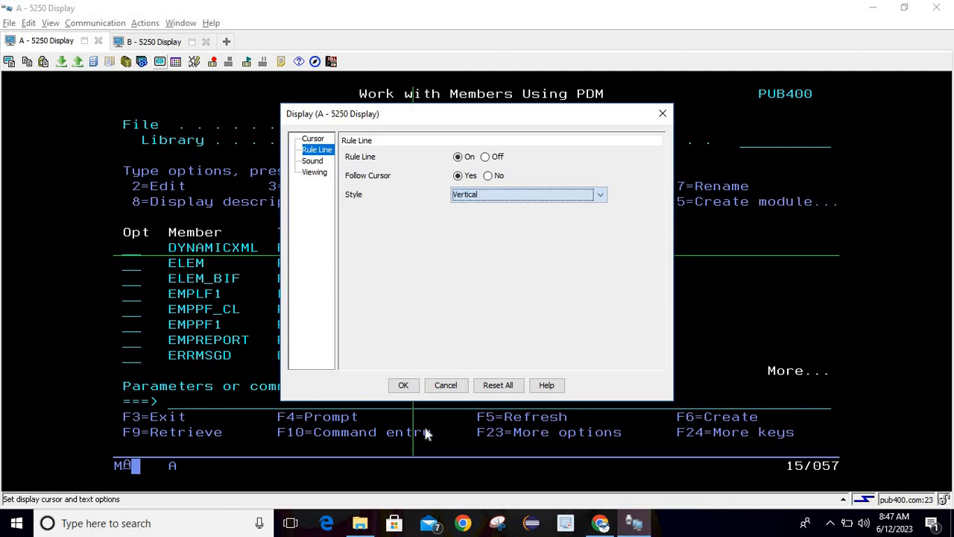
left_click(403, 384)
left_click(428, 261)
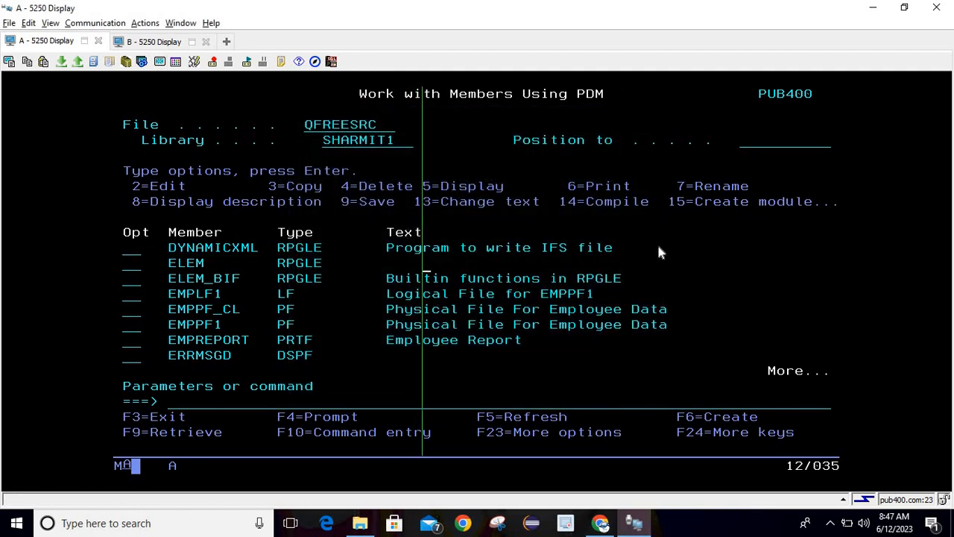
left_click(659, 252)
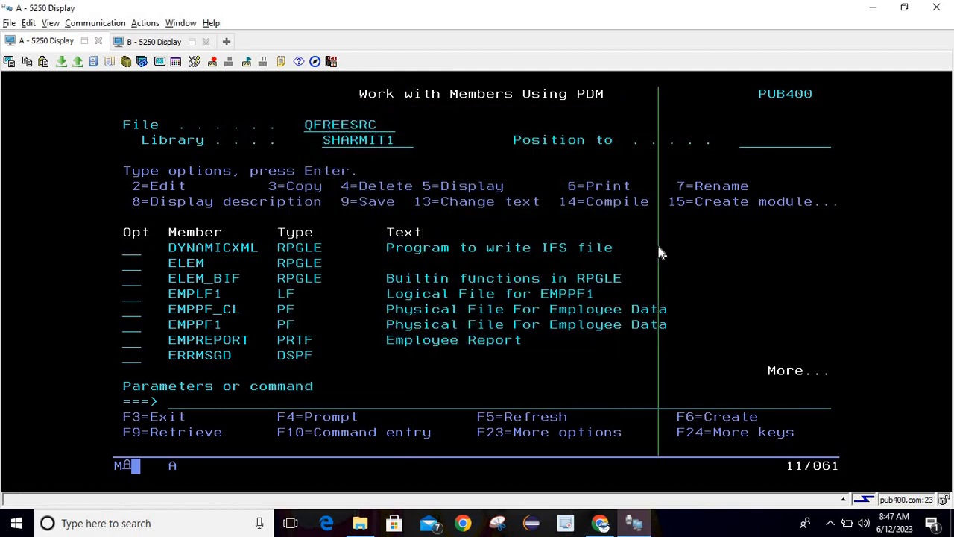
Change the rule line style to Horizontal and check it by placing the cursor at different spots on the member list.
left_click(159, 62)
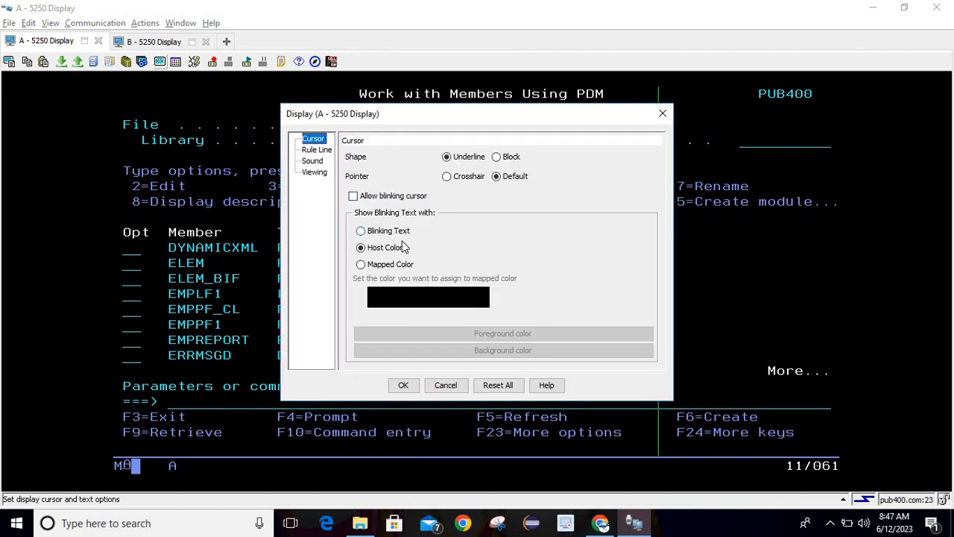
left_click(316, 149)
left_click(478, 195)
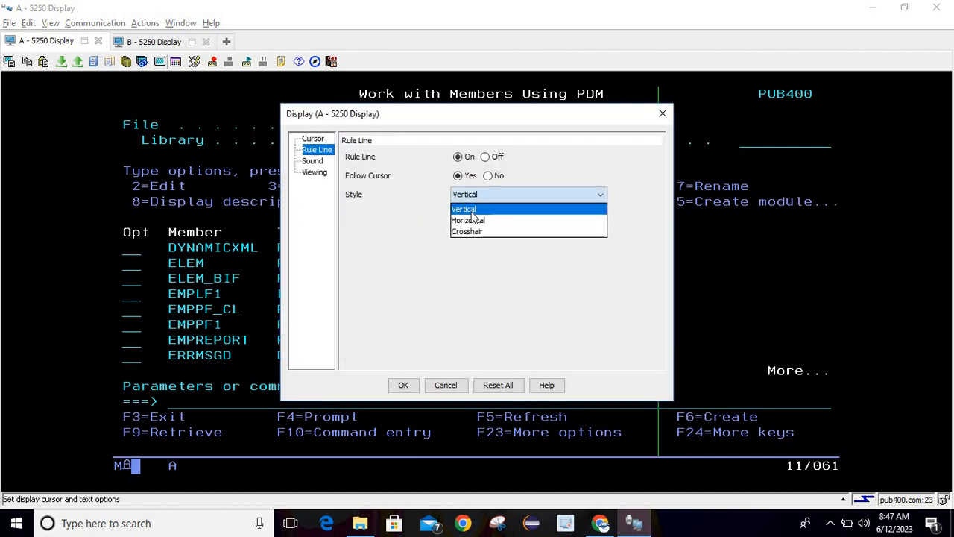
left_click(471, 217)
left_click(407, 386)
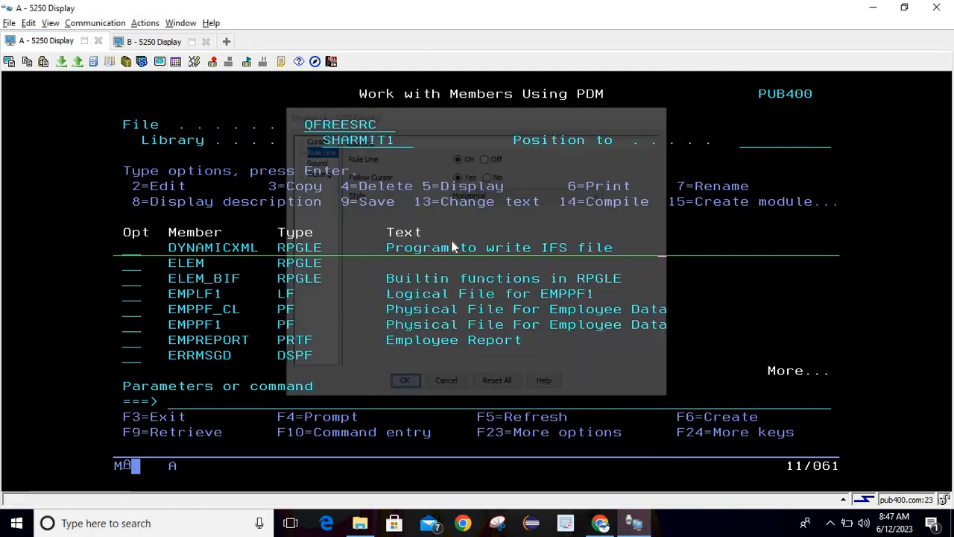
left_click(453, 246)
left_click(608, 208)
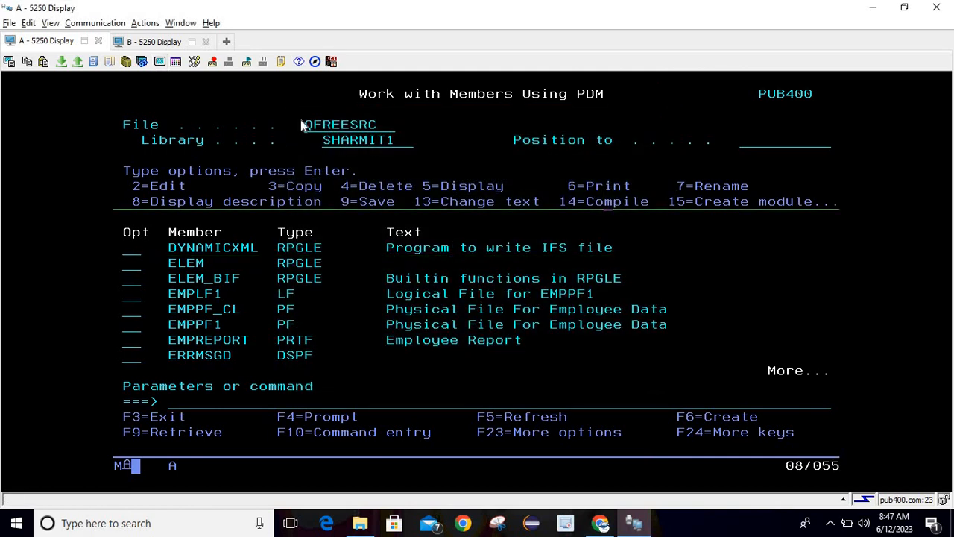
Set the rule line style to Crosshair and check it by placing the cursor at different spots on the member list.
left_click(160, 61)
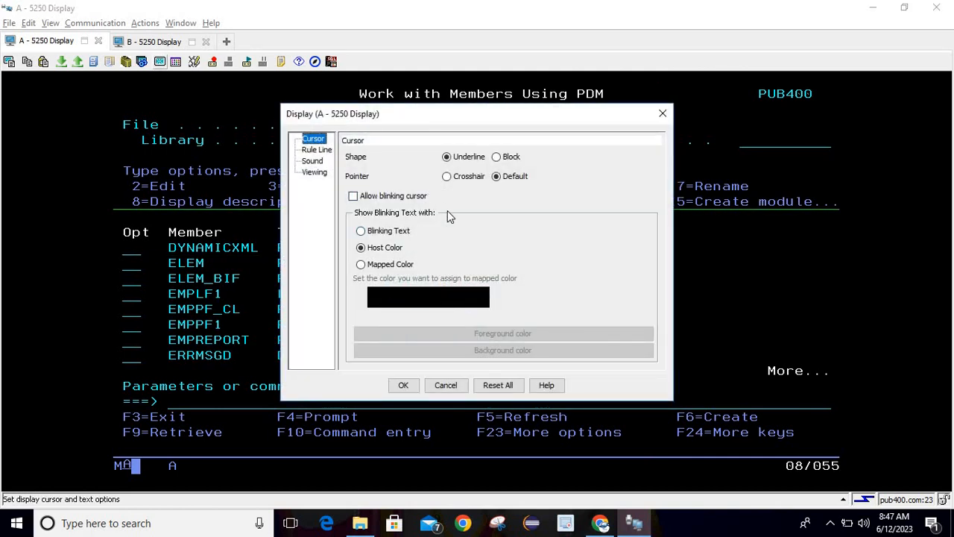
left_click(317, 149)
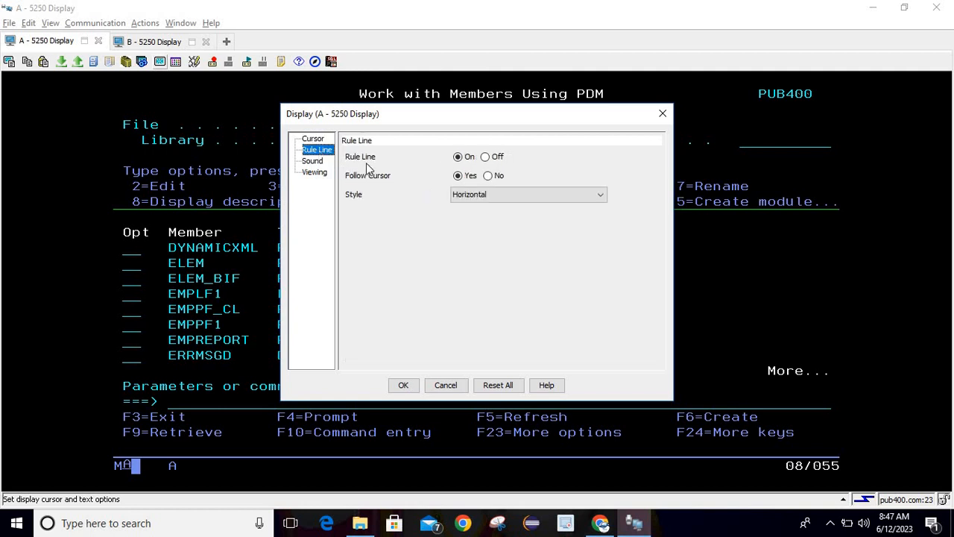
left_click(470, 193)
left_click(472, 232)
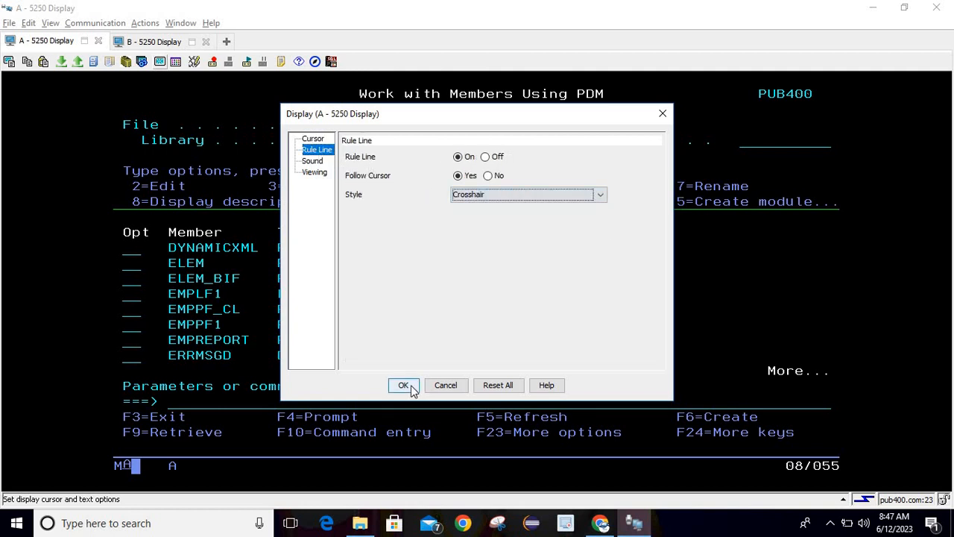
left_click(409, 386)
left_click(515, 293)
double_click(649, 234)
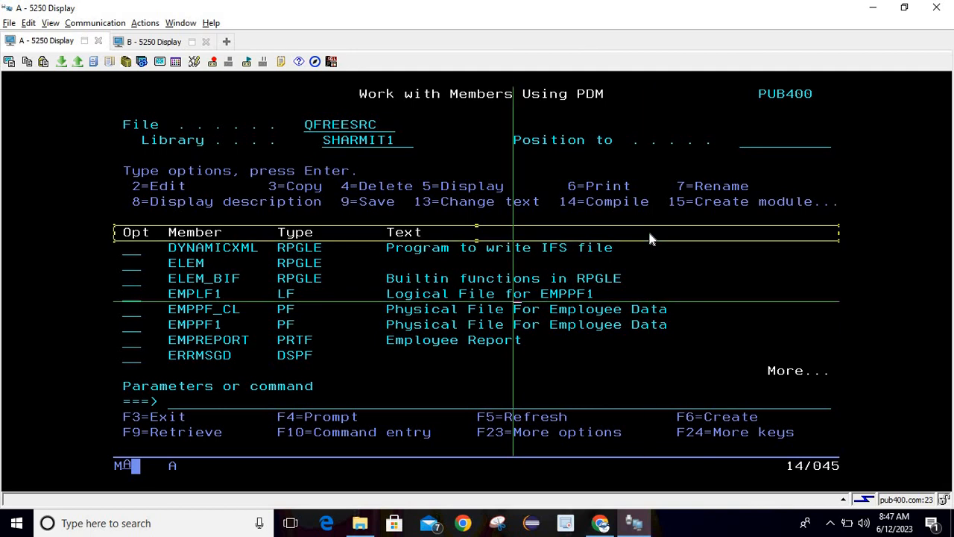
Examine the clicker choices in the display's sound settings, play the Error Clicker test sound and reset all options.
left_click(159, 61)
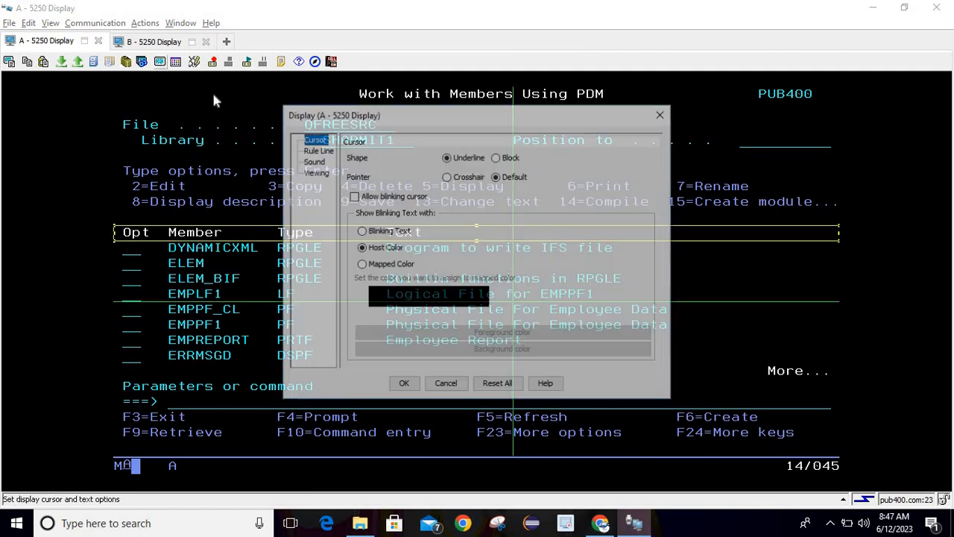
left_click(318, 150)
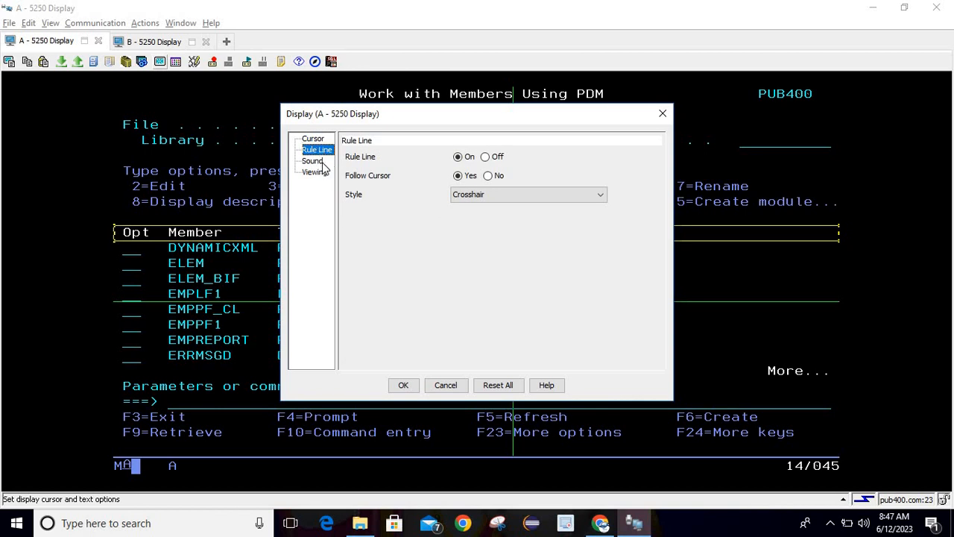
left_click(318, 162)
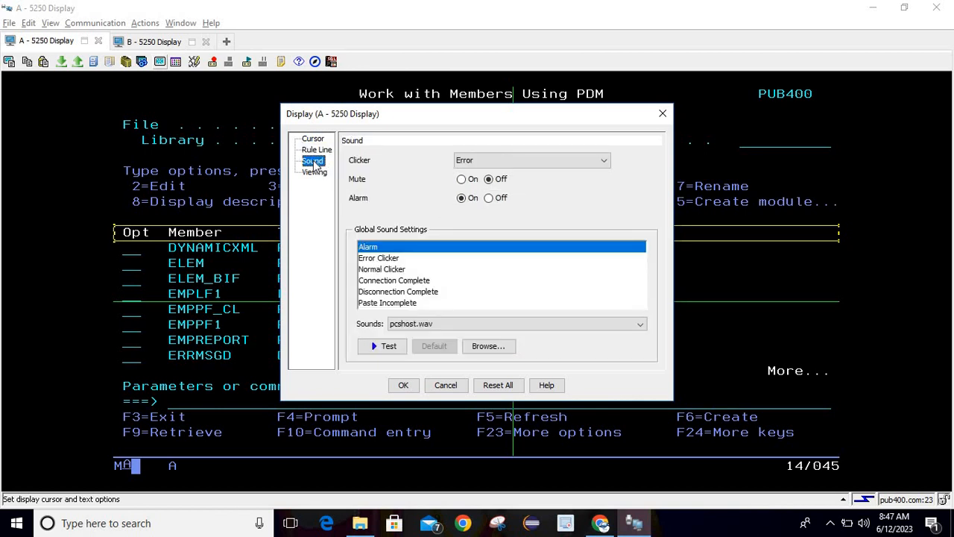
left_click(477, 160)
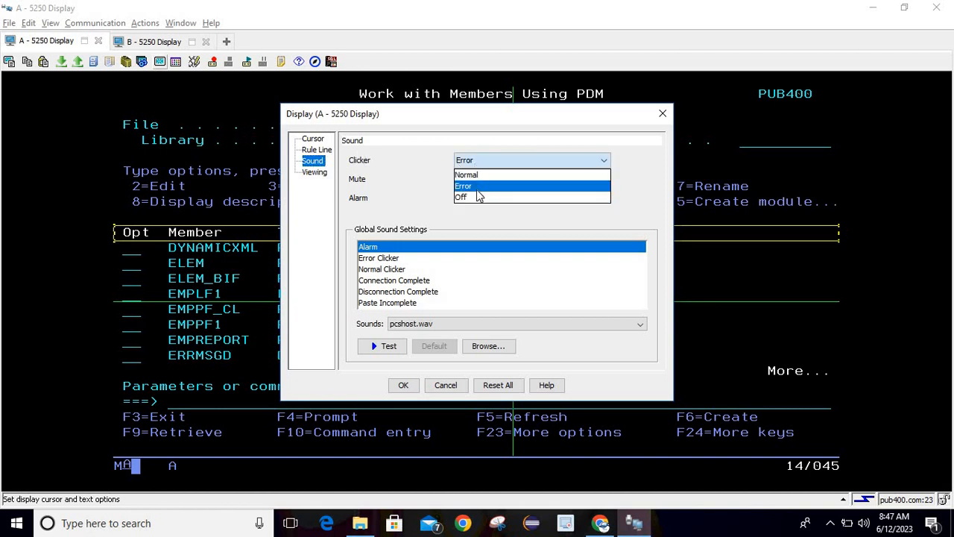
left_click(355, 176)
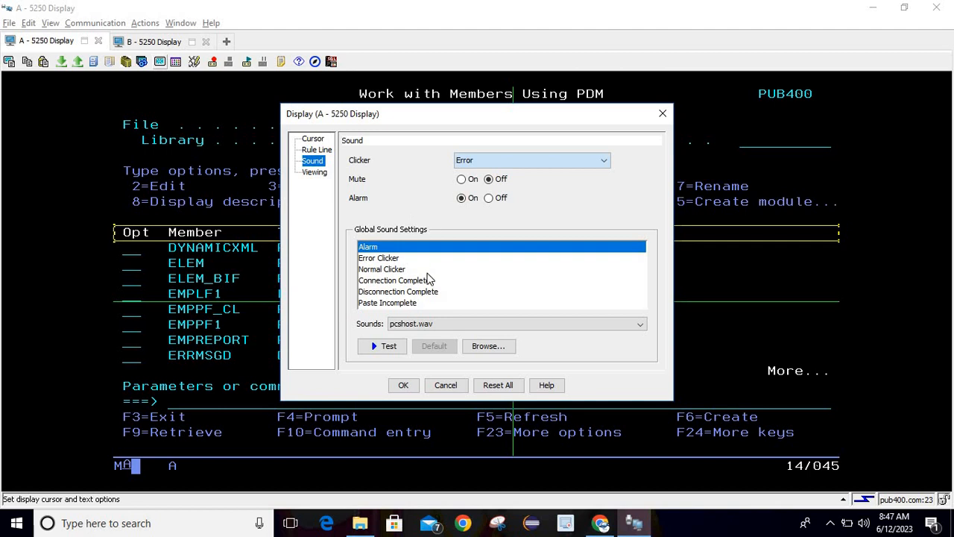
left_click(378, 258)
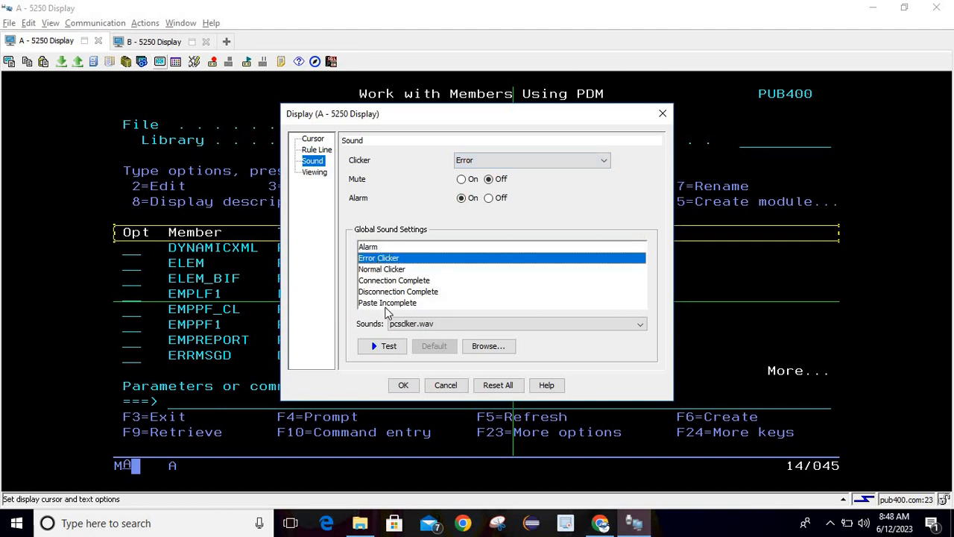
left_click(386, 349)
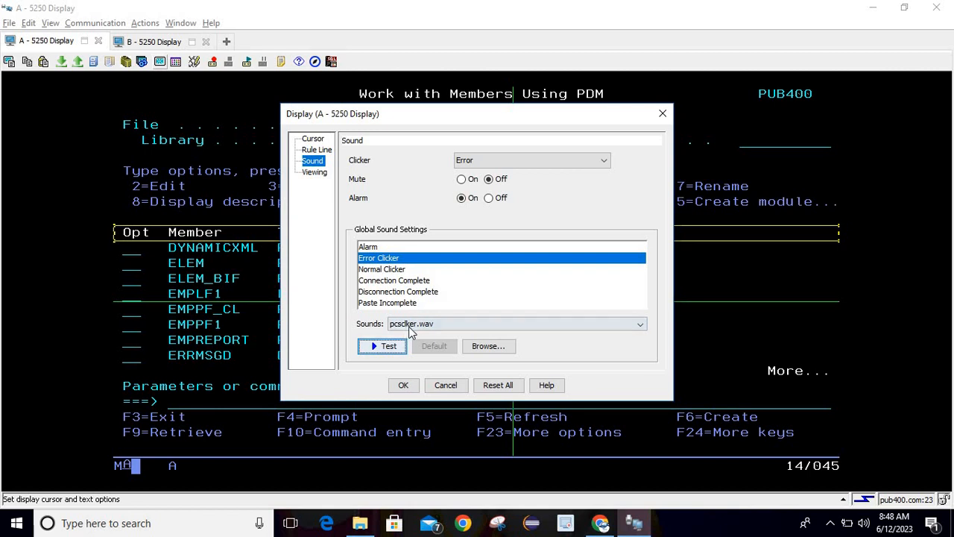
left_click(499, 386)
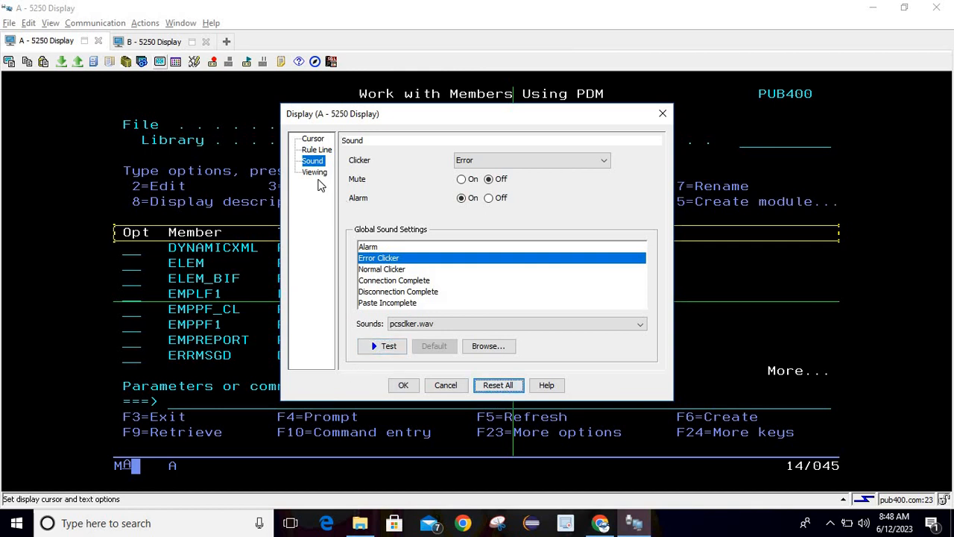
View session A's viewing options, close the display settings without applying them and switch to session B.
left_click(314, 176)
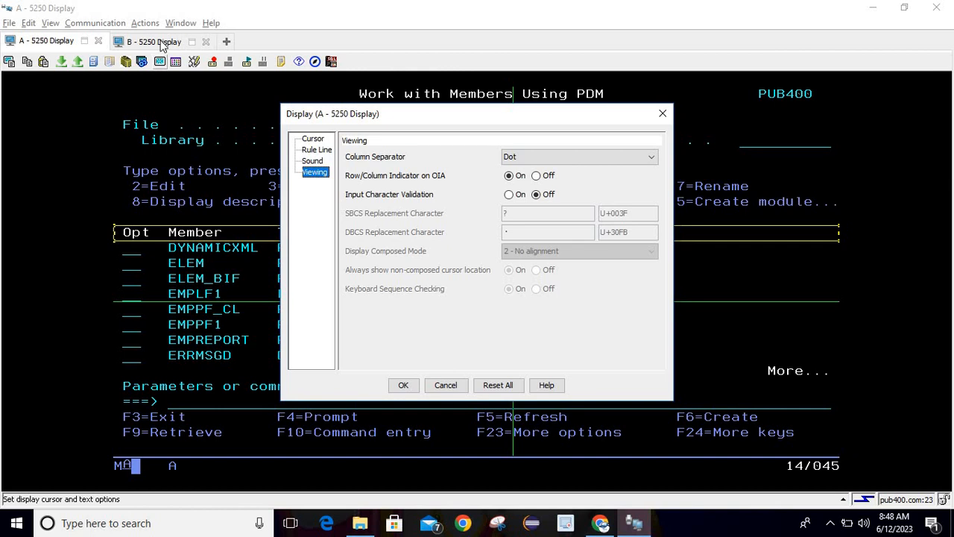
left_click(662, 113)
left_click(153, 41)
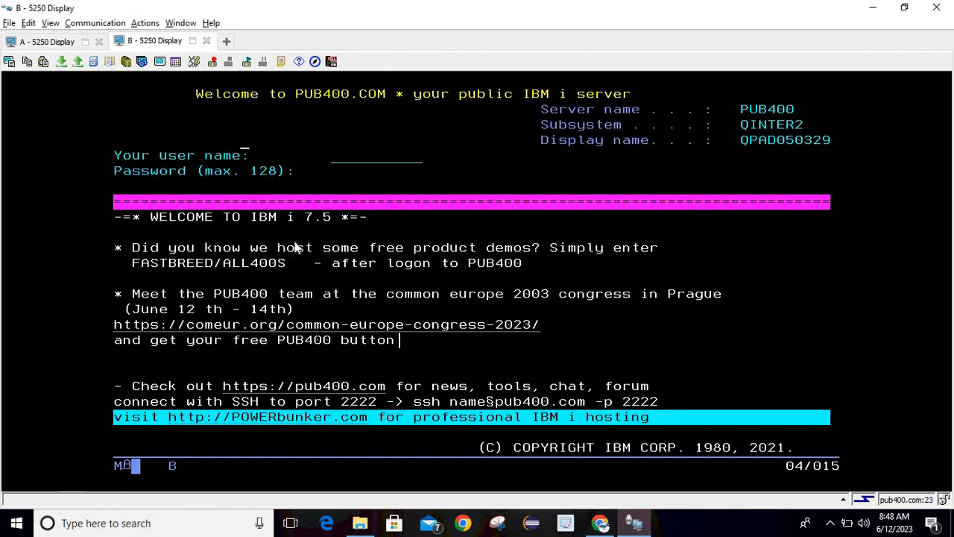
Set session B's column separator to Dot and check it by placing the cursor along the Password label on the sign-on screen.
left_click(159, 62)
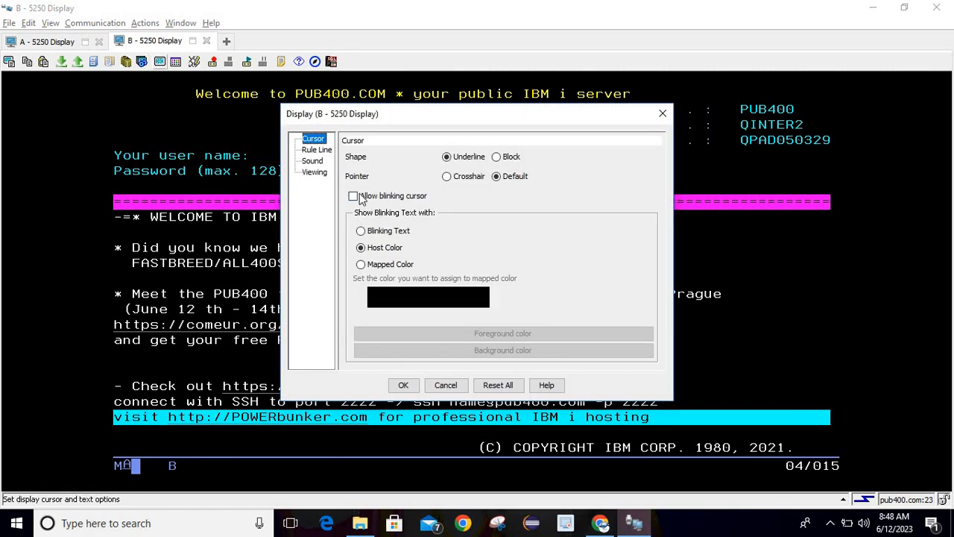
left_click(316, 172)
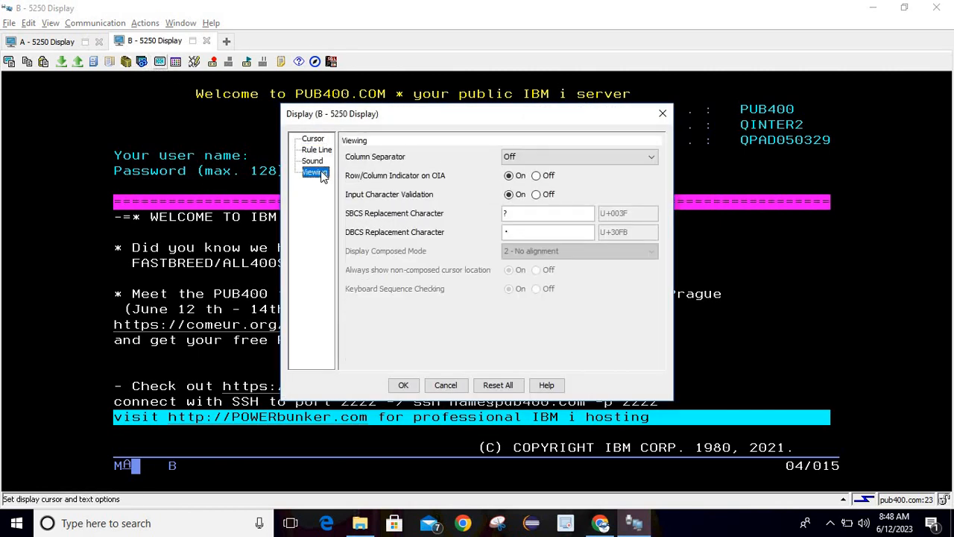
left_click(573, 158)
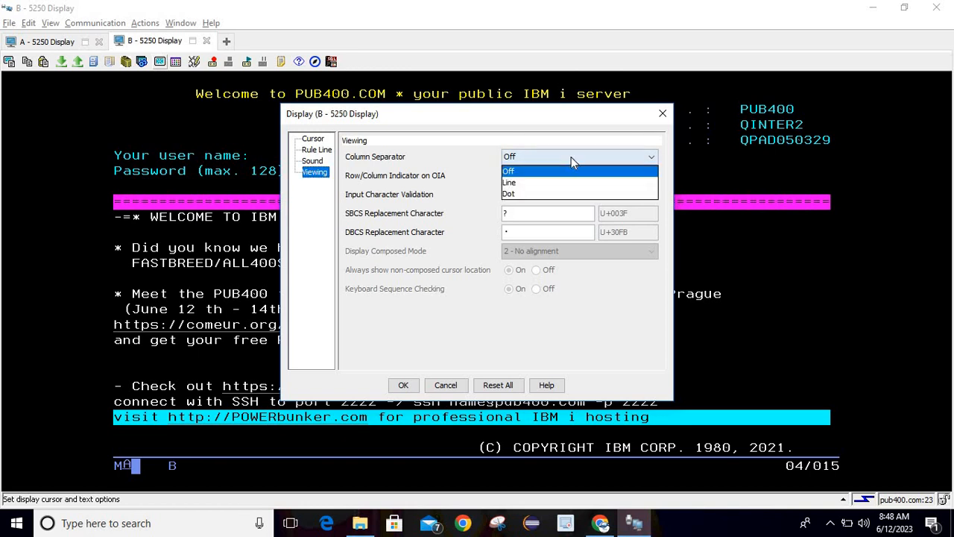
left_click(538, 193)
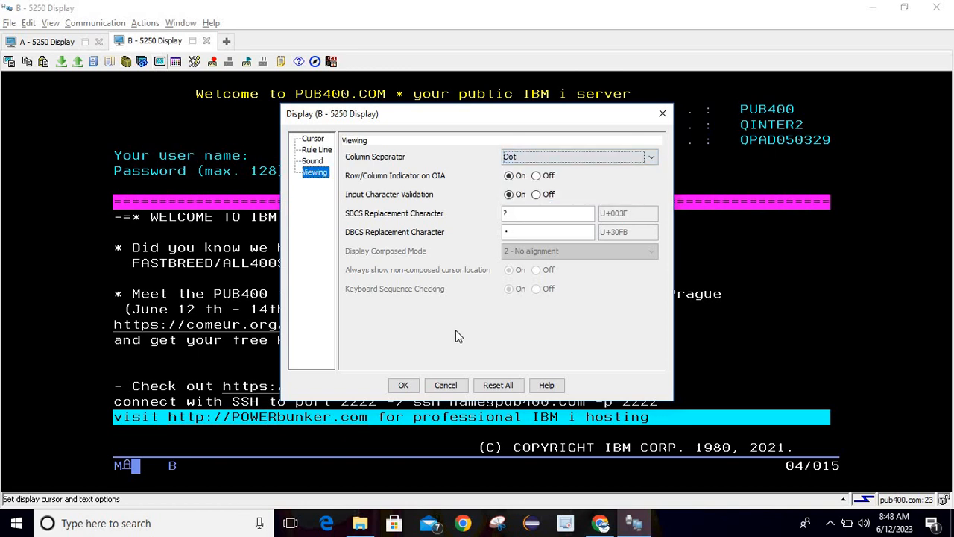
left_click(404, 385)
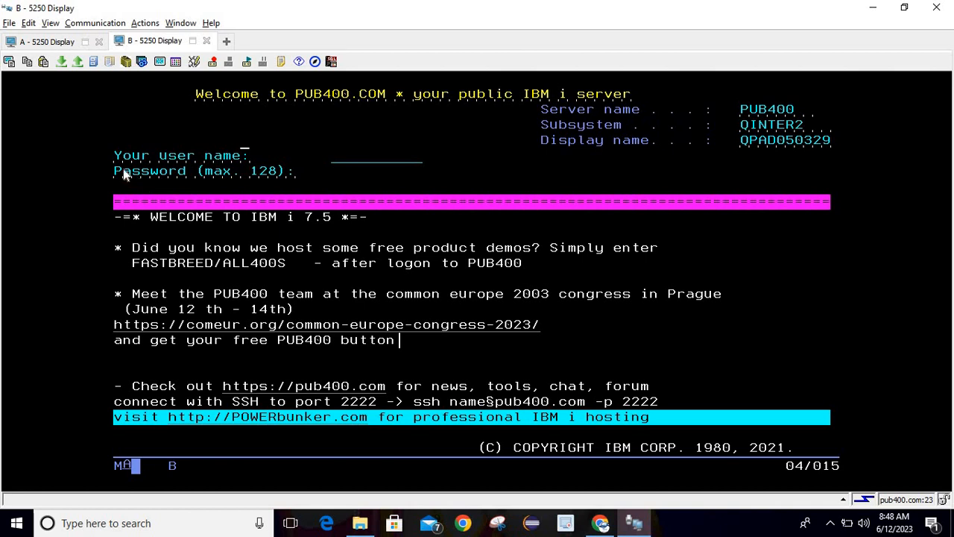
left_click(120, 168)
left_click(142, 170)
left_click(171, 172)
Change session B's column separator to Line and apply it to the sign-on screen.
left_click(159, 61)
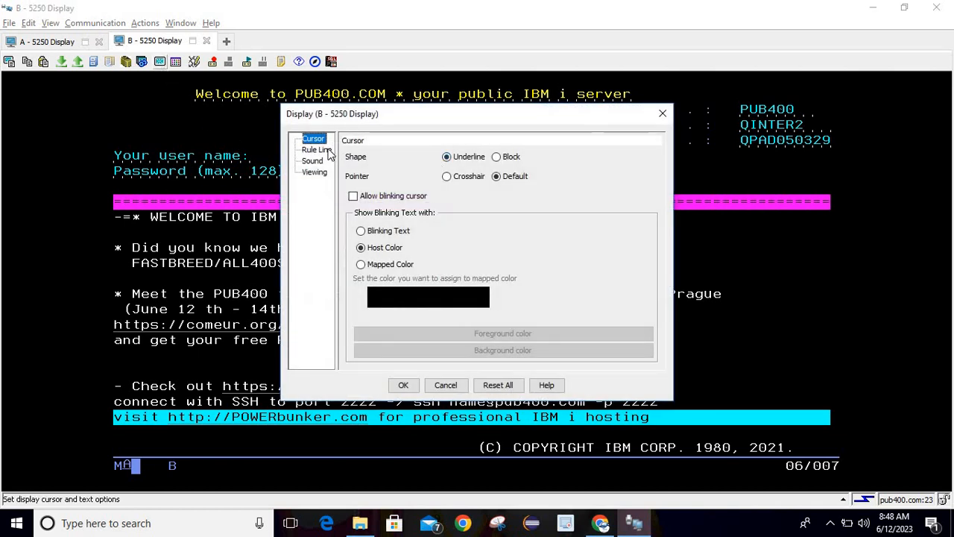
left_click(317, 174)
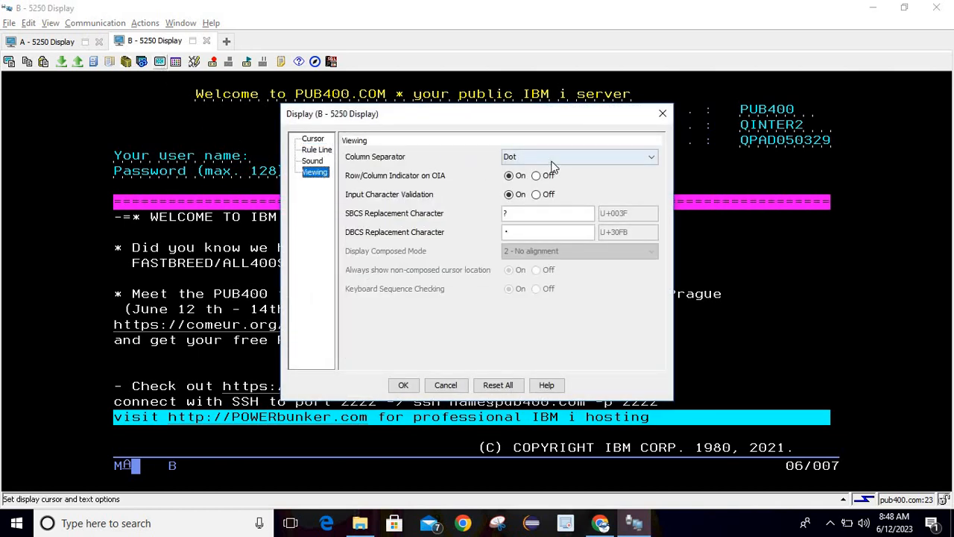
left_click(552, 160)
left_click(521, 191)
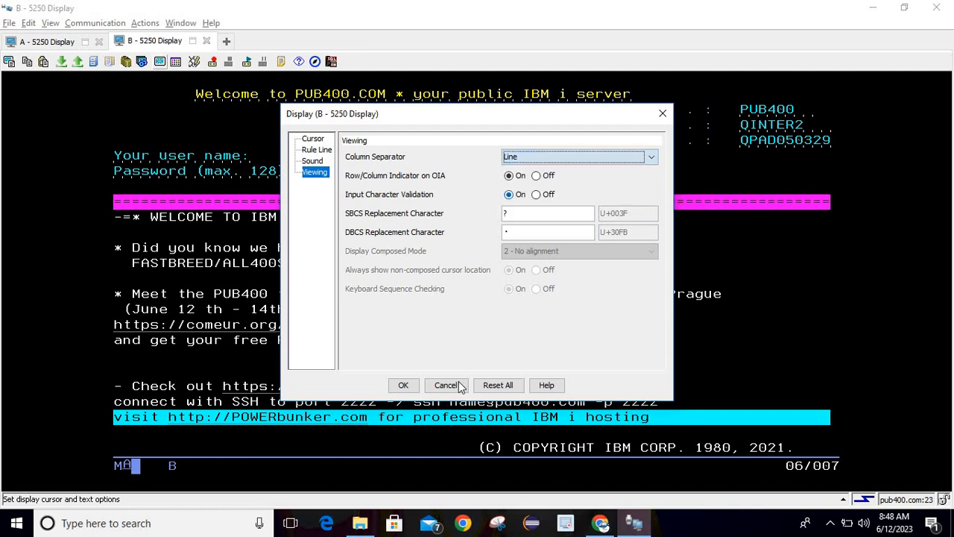
left_click(403, 385)
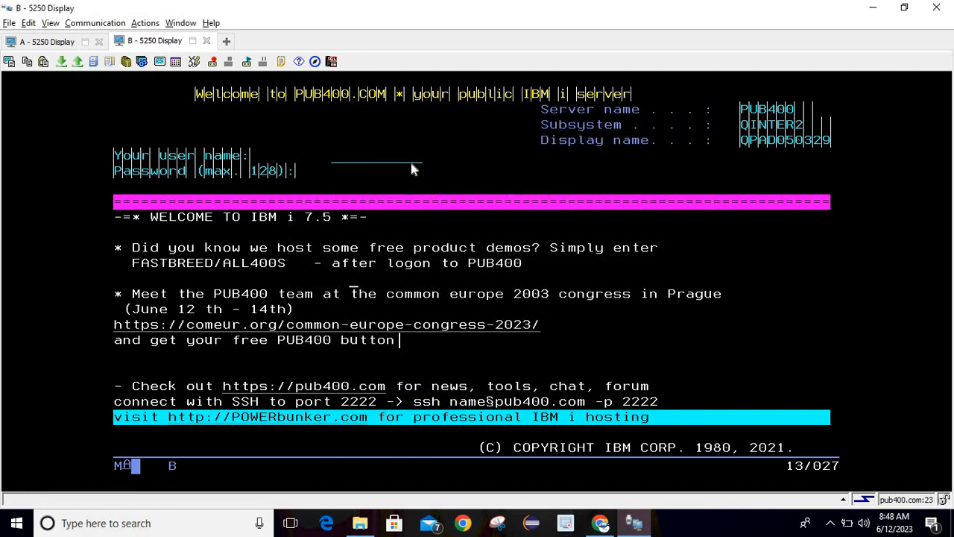
Set session B's column separator to Off and apply it to the sign-on screen.
left_click(160, 61)
left_click(315, 173)
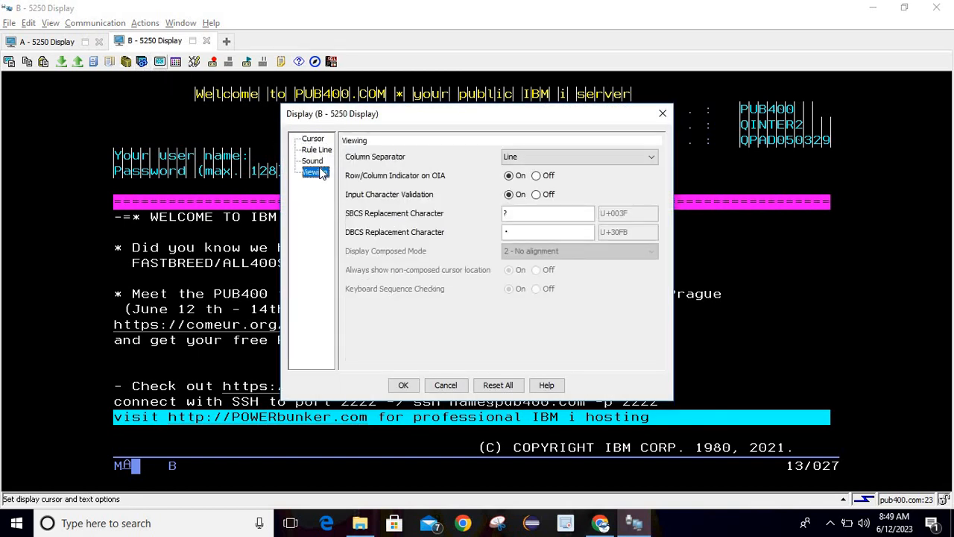
left_click(515, 162)
left_click(522, 170)
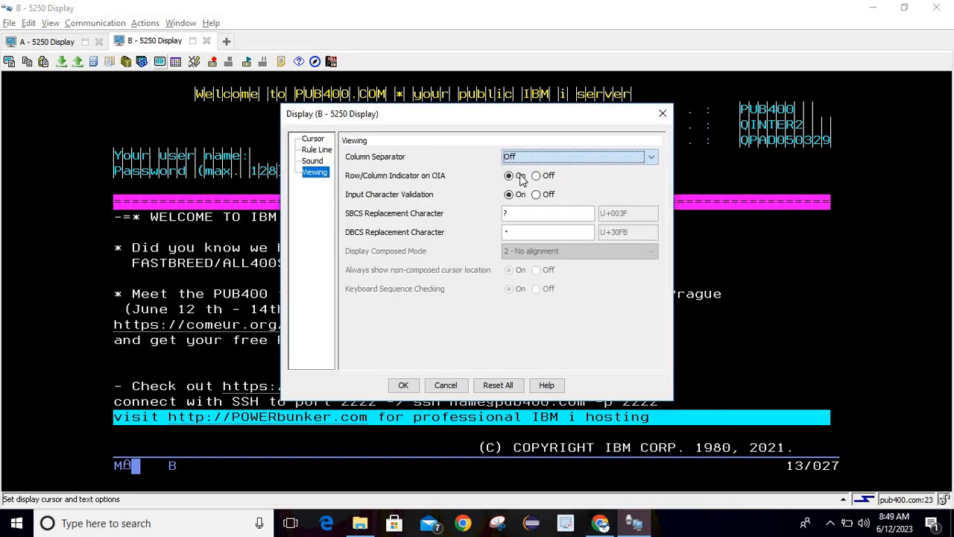
left_click(403, 385)
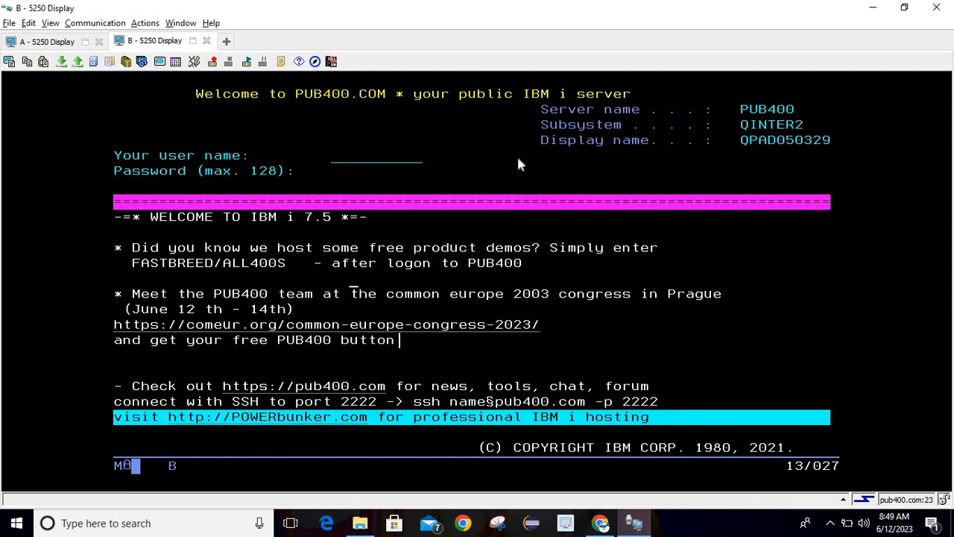
Turn off the Row/Column Indicator on OIA in session B's viewing settings and apply it to the sign-on screen.
left_click(160, 61)
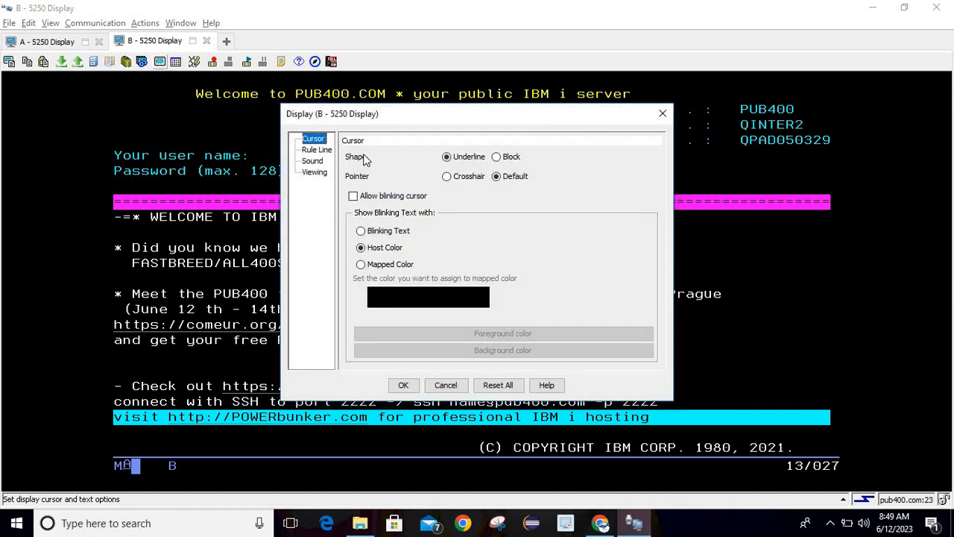
left_click(319, 176)
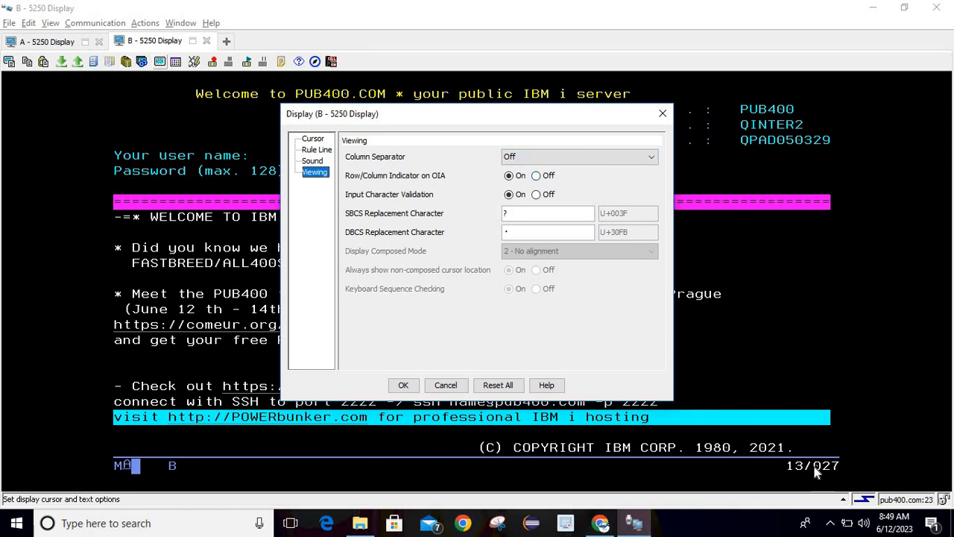
left_click(536, 176)
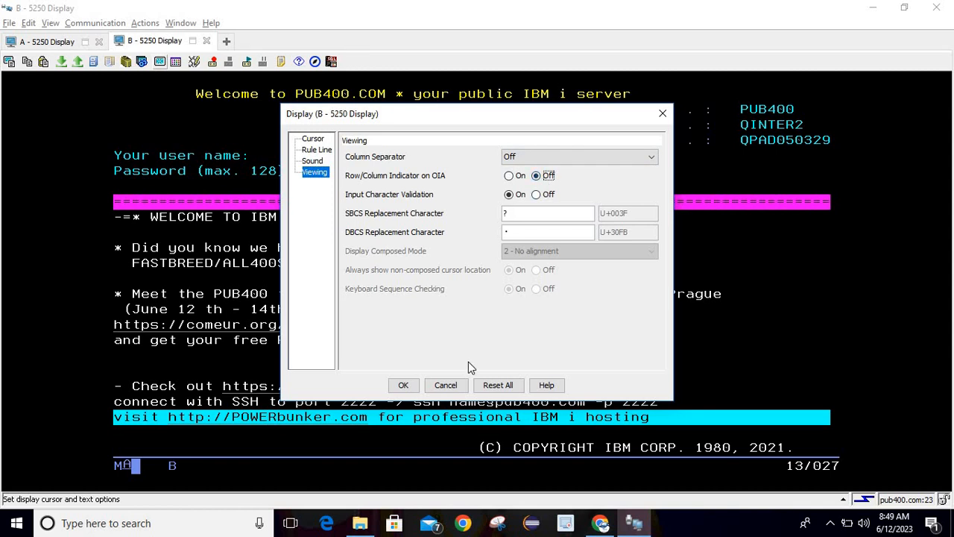
left_click(403, 385)
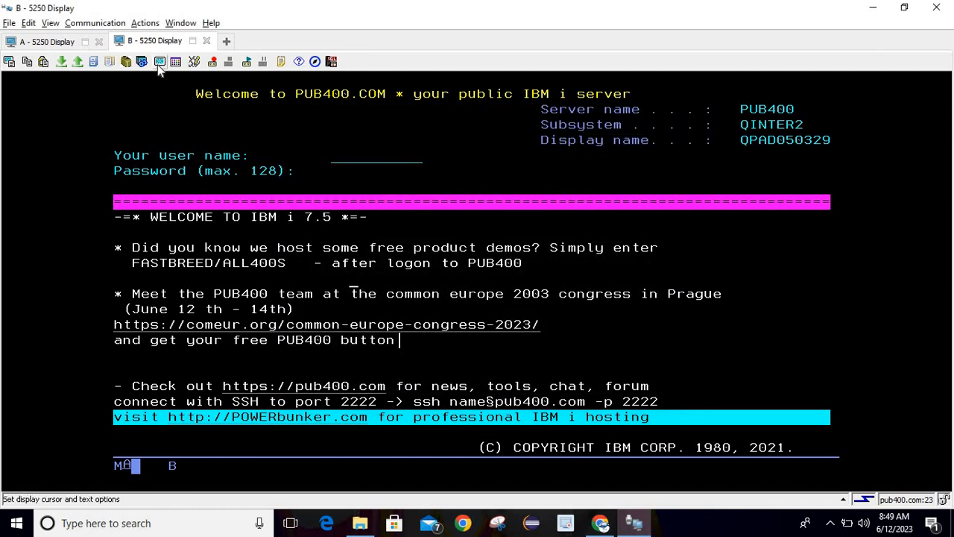
Switch session B's Input Character Validation off and back on, and set the Row/Column Indicator on OIA to On.
left_click(159, 62)
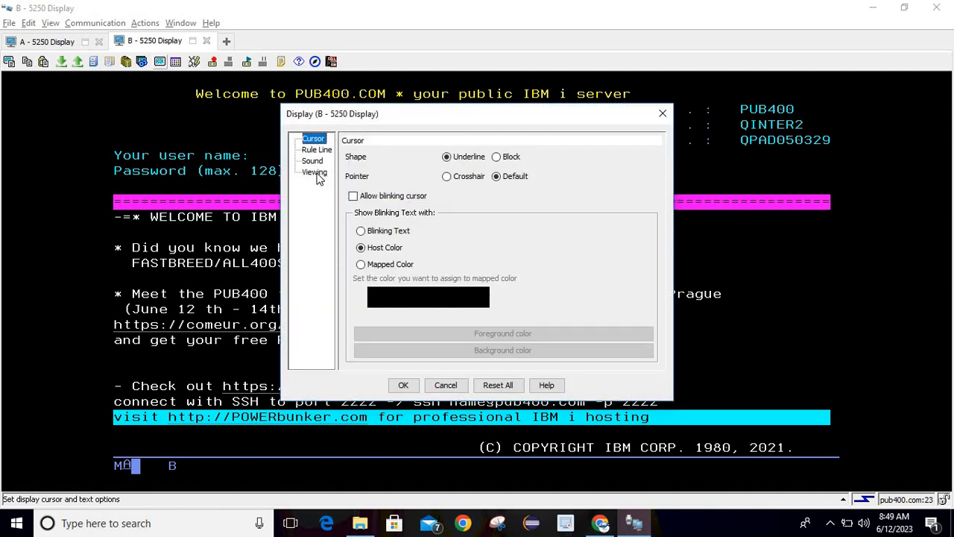
left_click(315, 172)
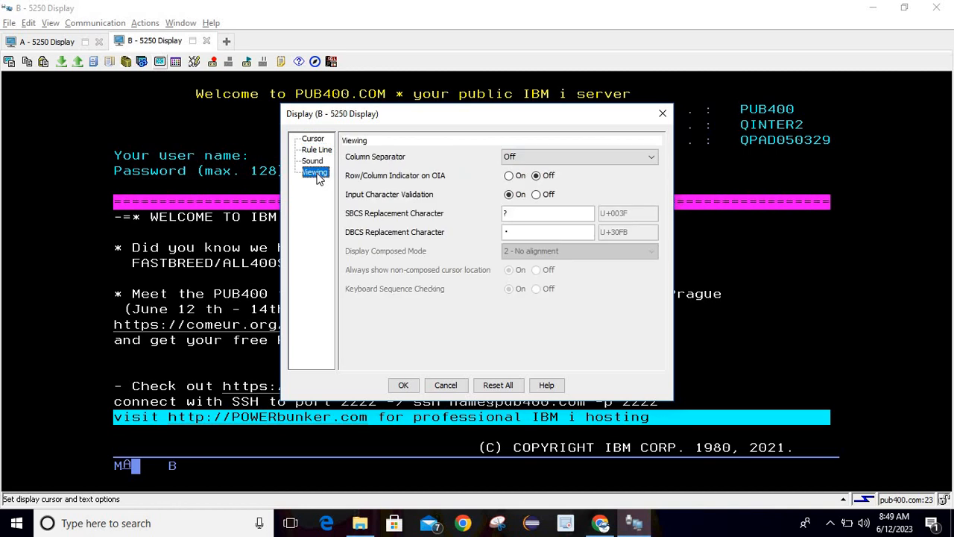
left_click(548, 195)
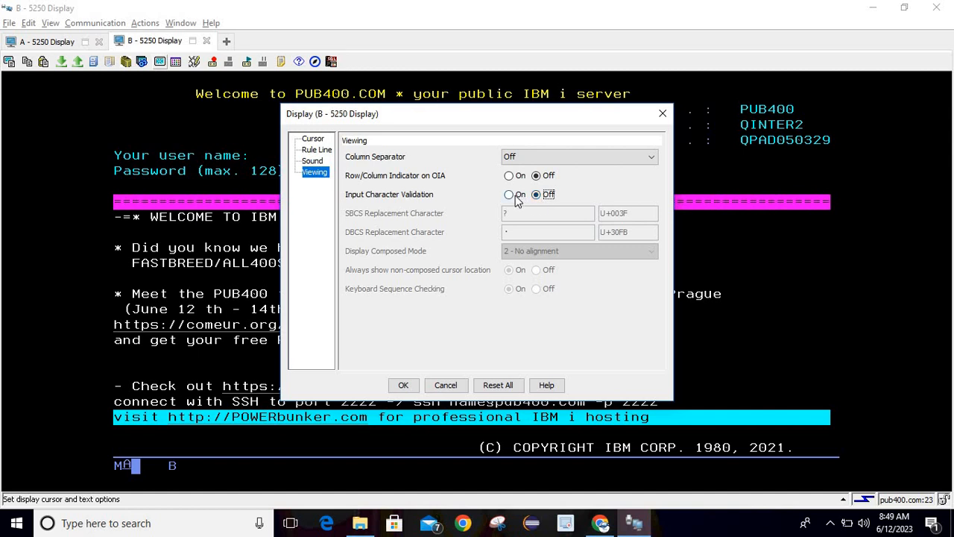
left_click(514, 194)
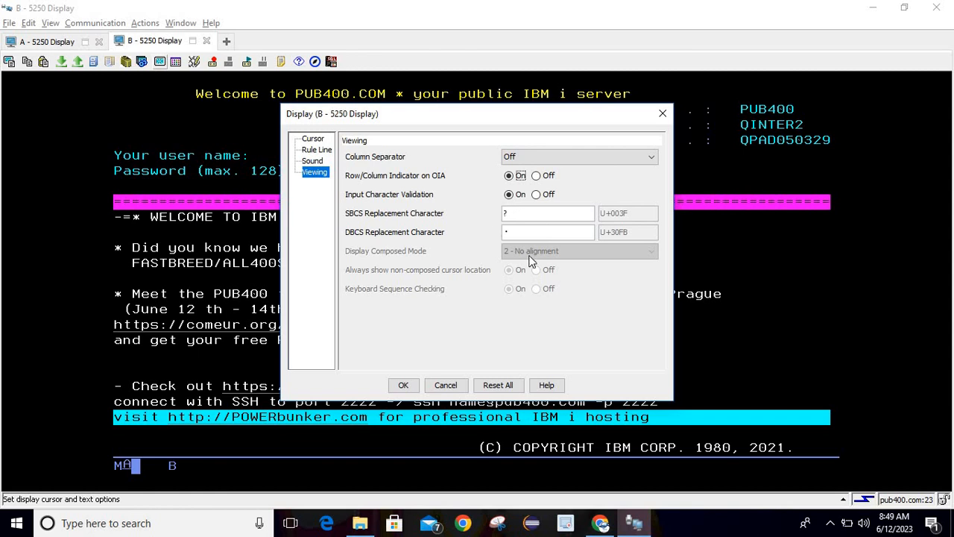
Reset all of session B's display settings to their defaults and apply them to the sign-on screen.
left_click(314, 140)
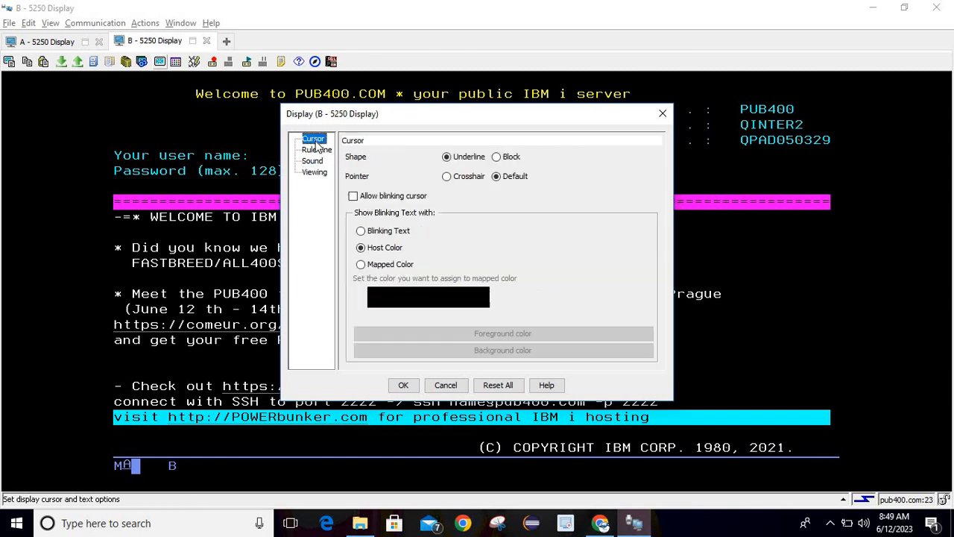
left_click(510, 387)
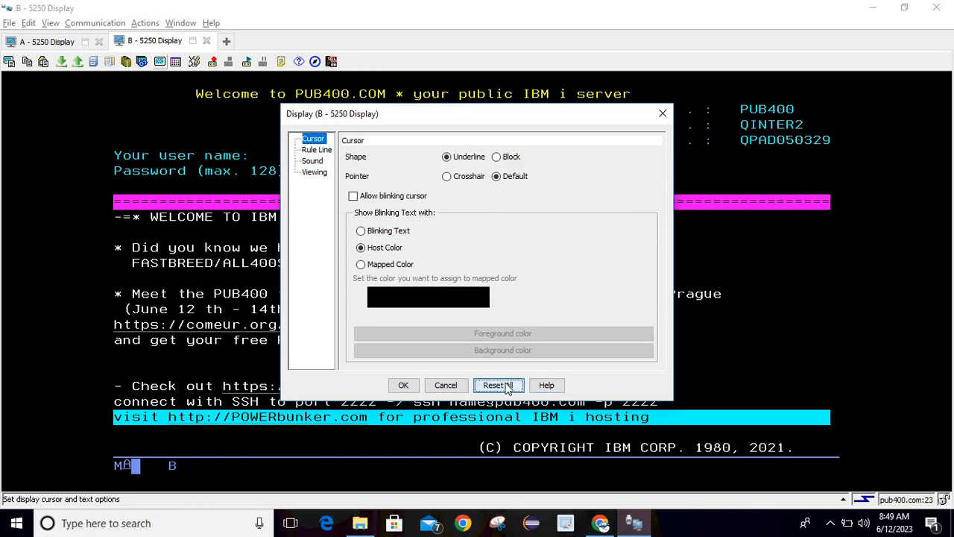
left_click(414, 387)
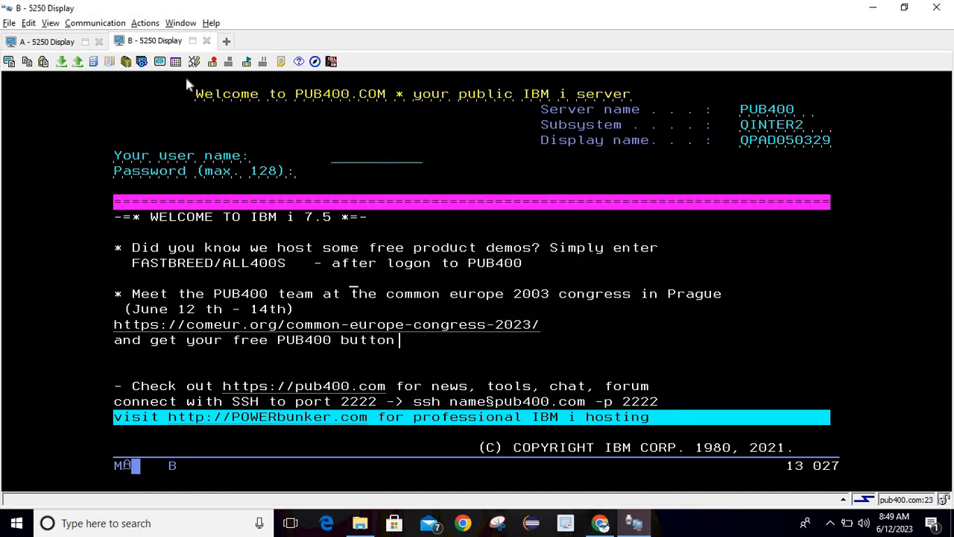
Switch to session A and place the cursor on the "Type options, press Enter" line of the member list screen.
left_click(52, 41)
left_click(328, 174)
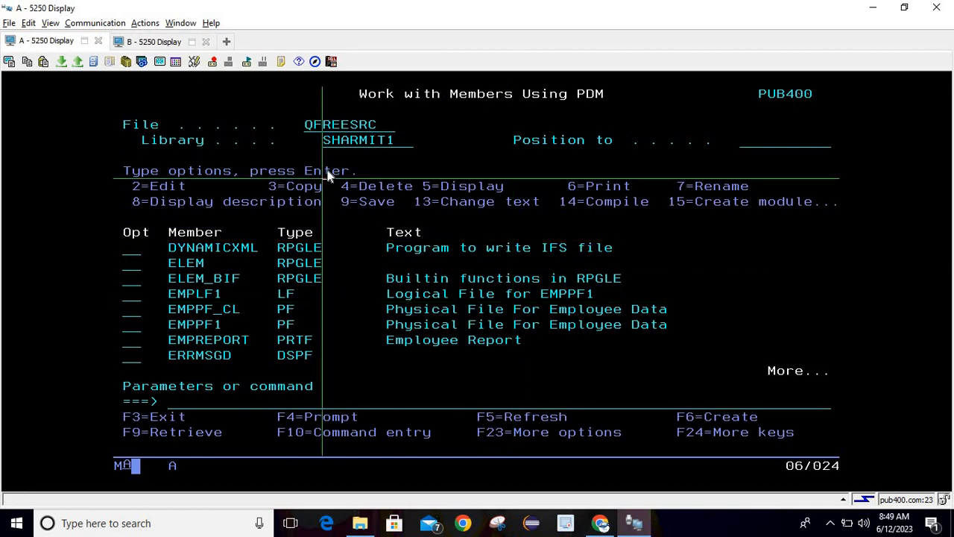